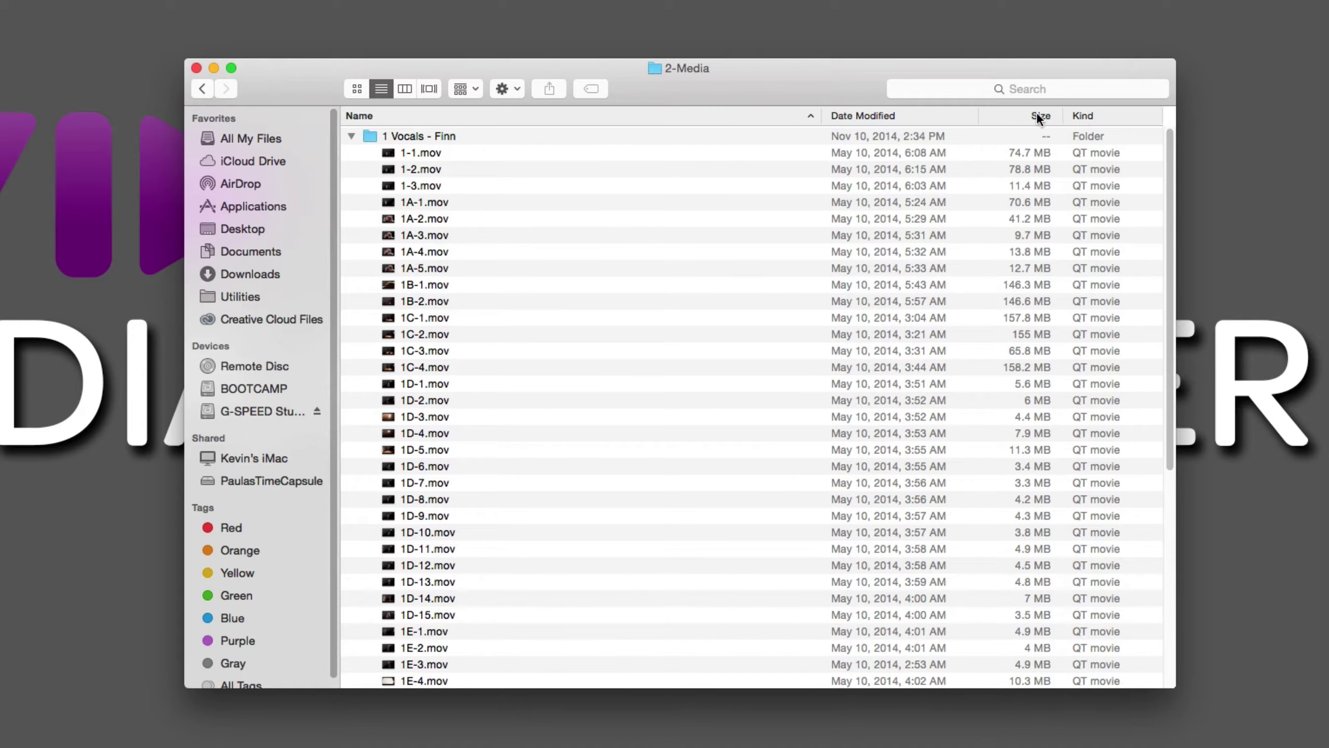
Sort the vocals clips by size with the largest first, and preview 1G-2.mov at several points.
click(1038, 116)
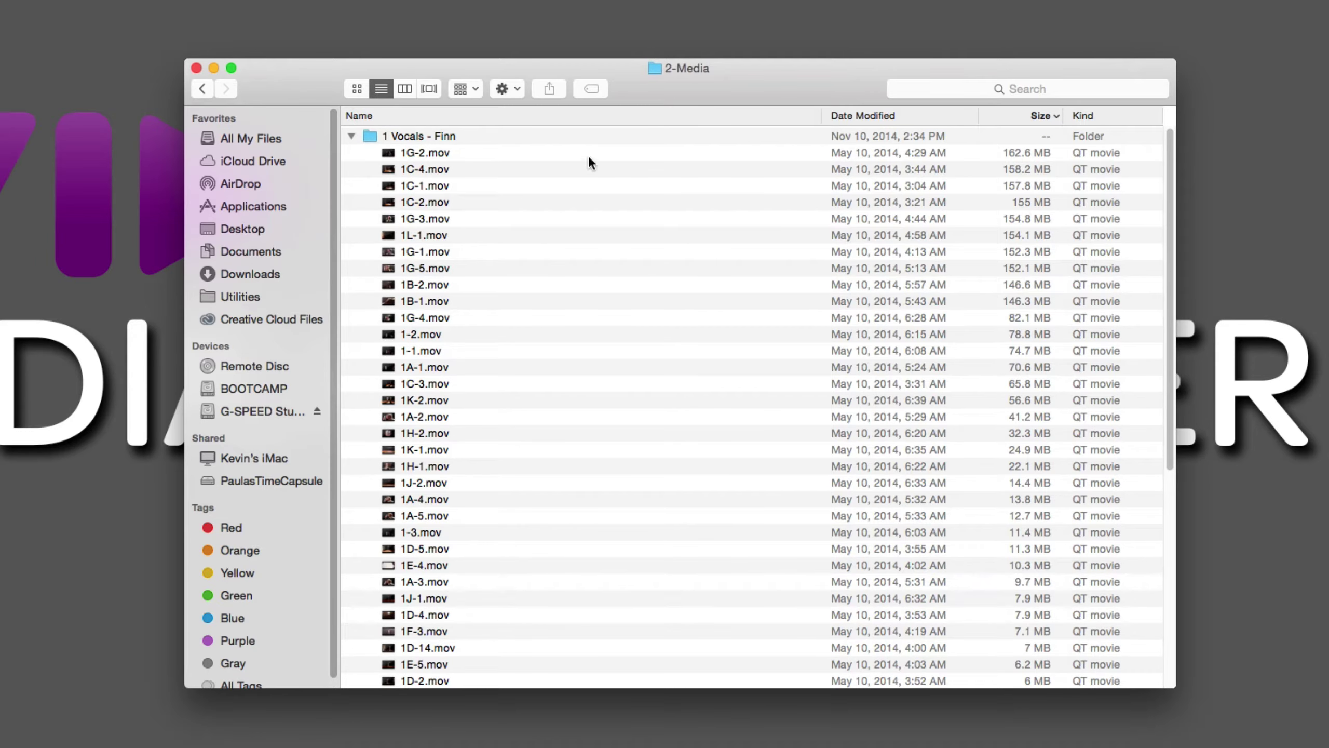
click(536, 152)
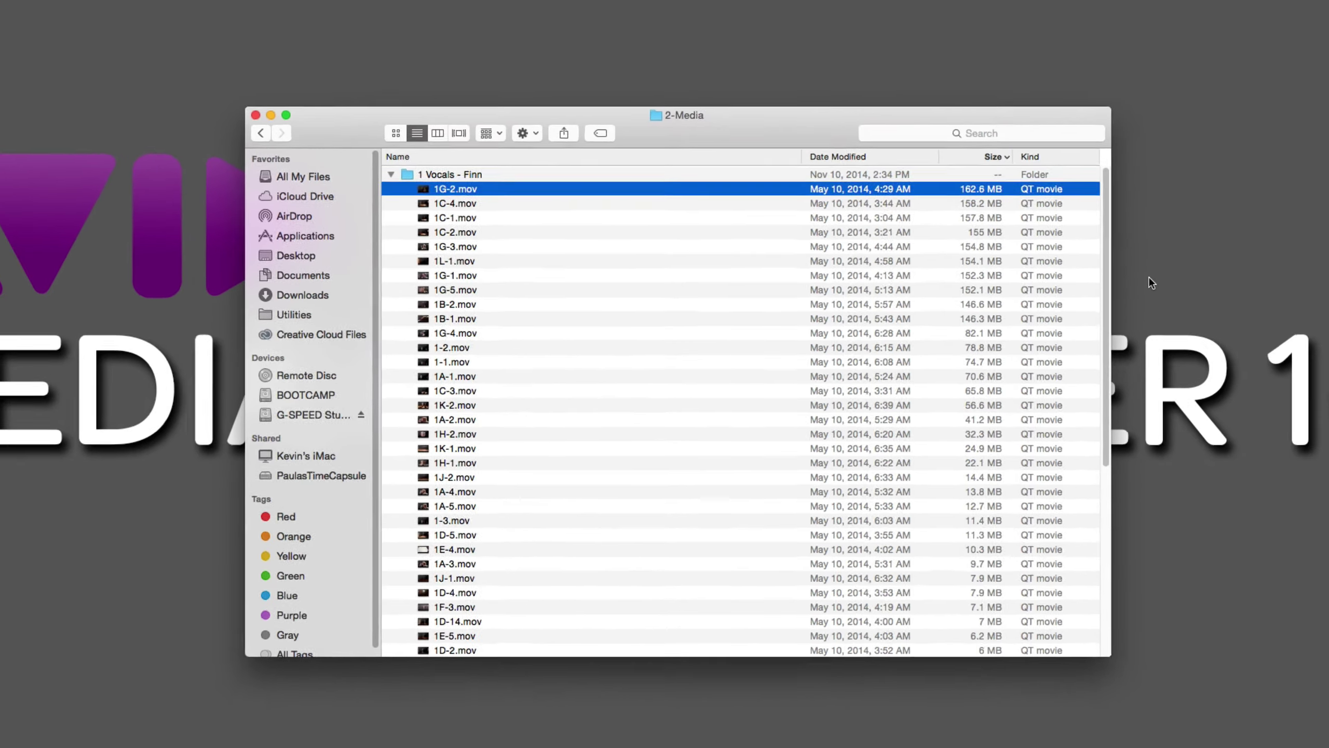
key(space)
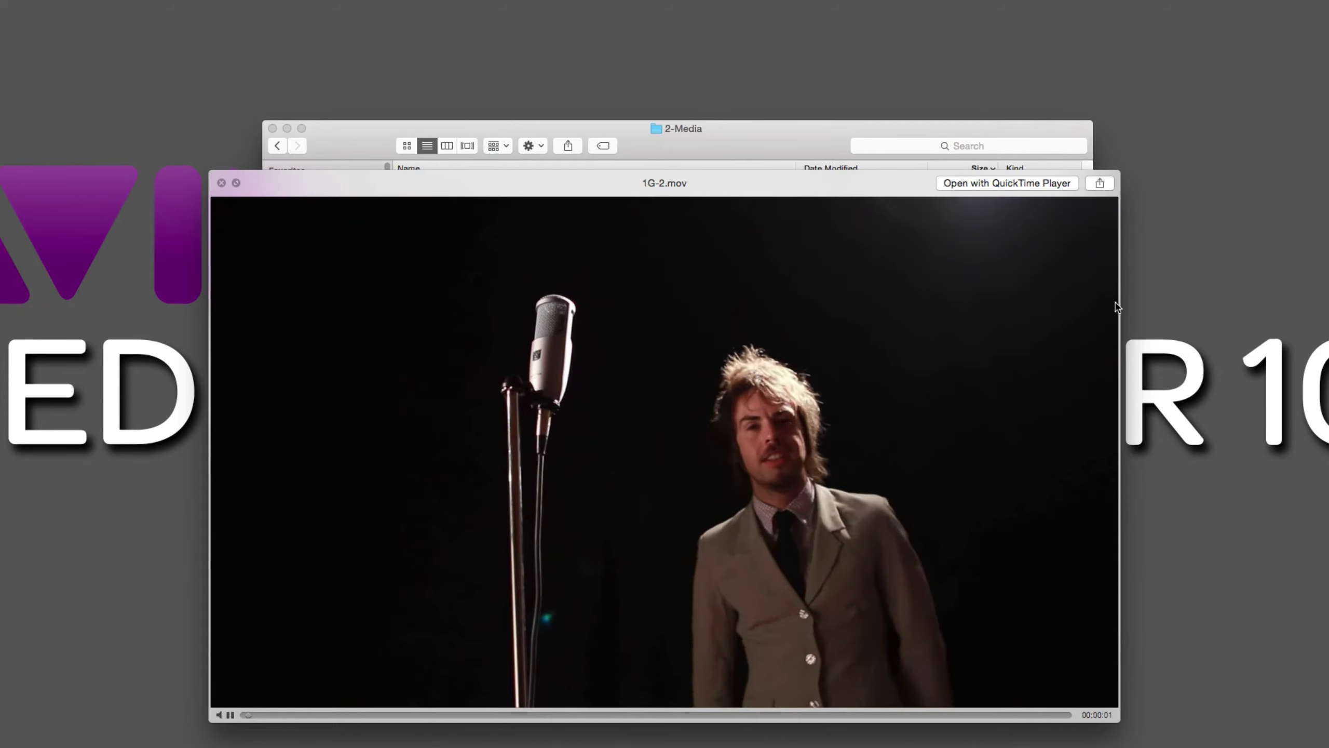
click(707, 714)
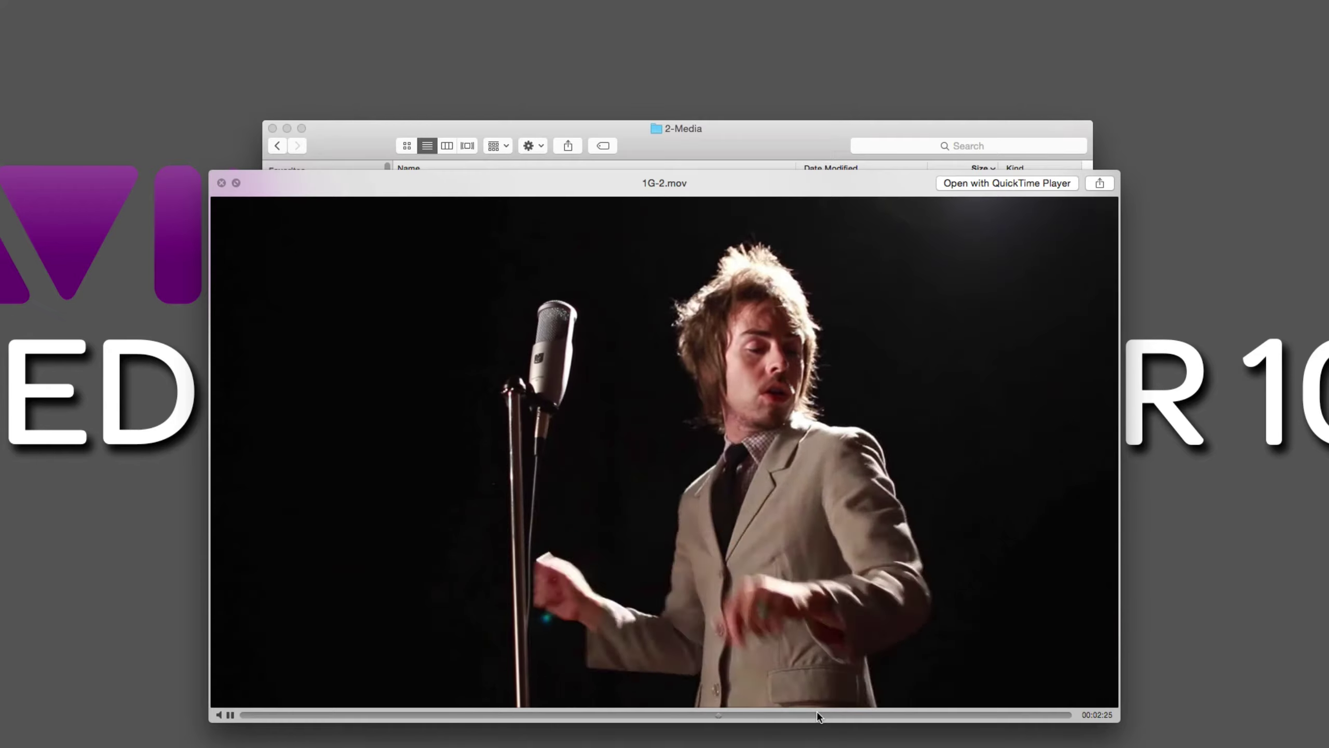
click(819, 714)
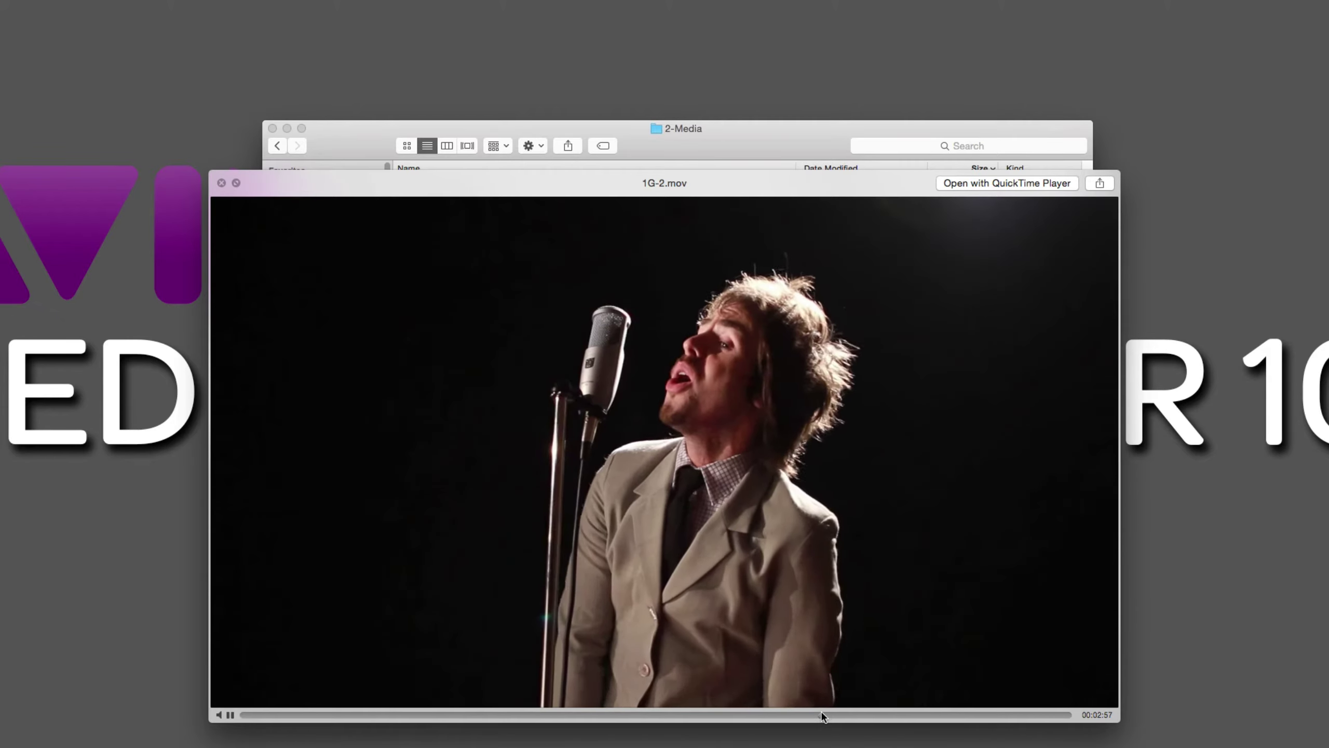
click(874, 711)
click(921, 710)
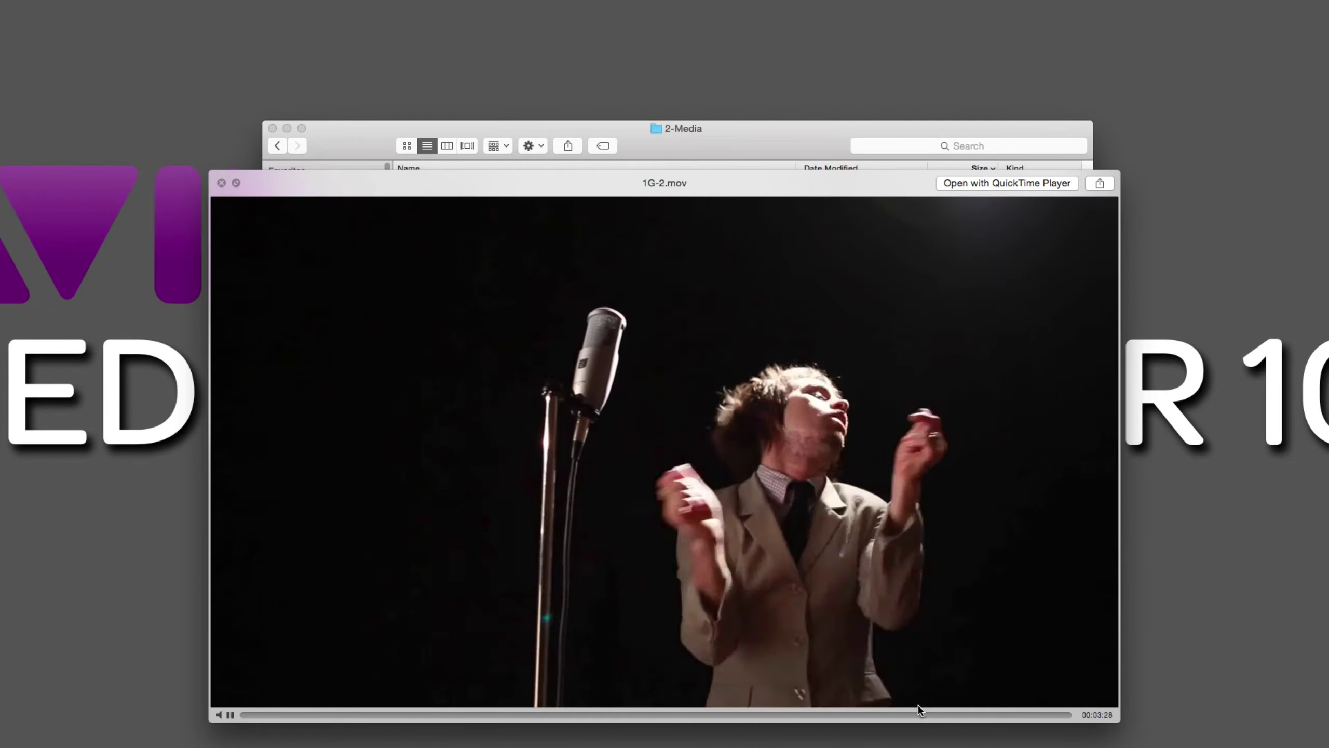
click(974, 715)
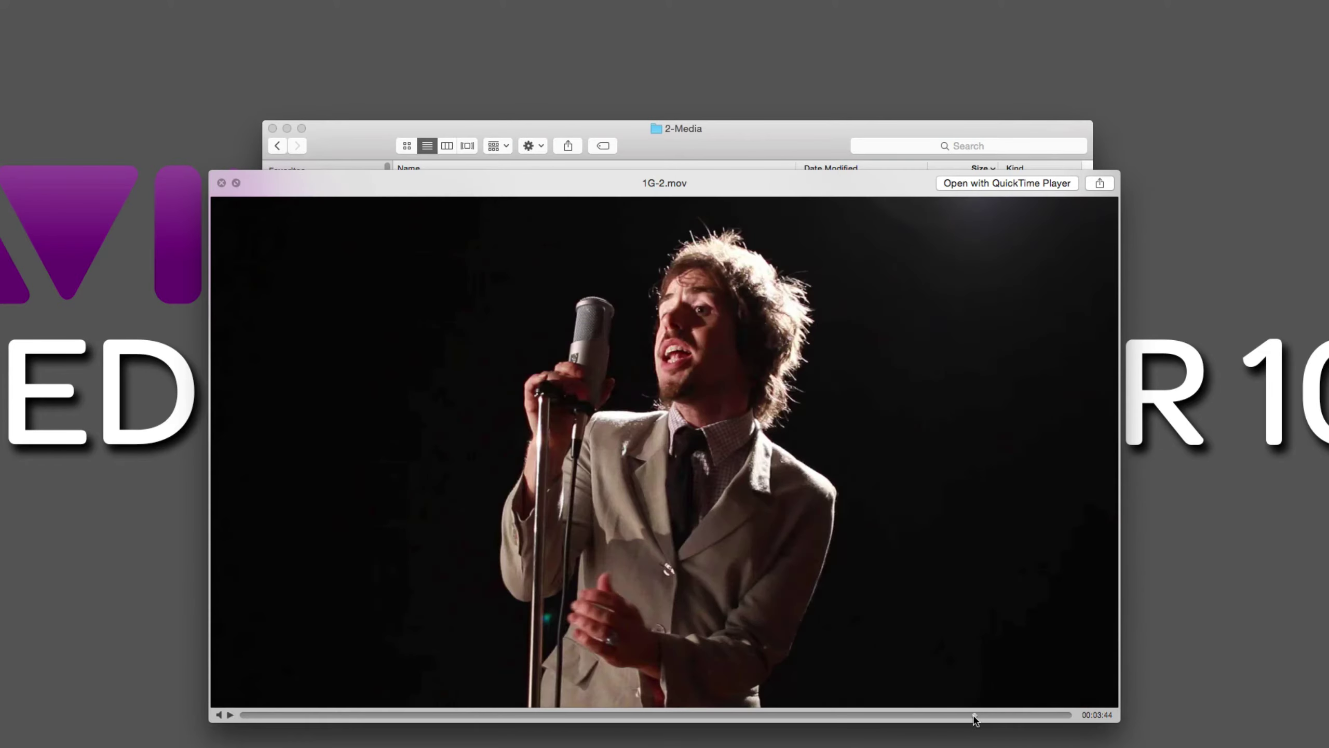
key(space)
click(1011, 714)
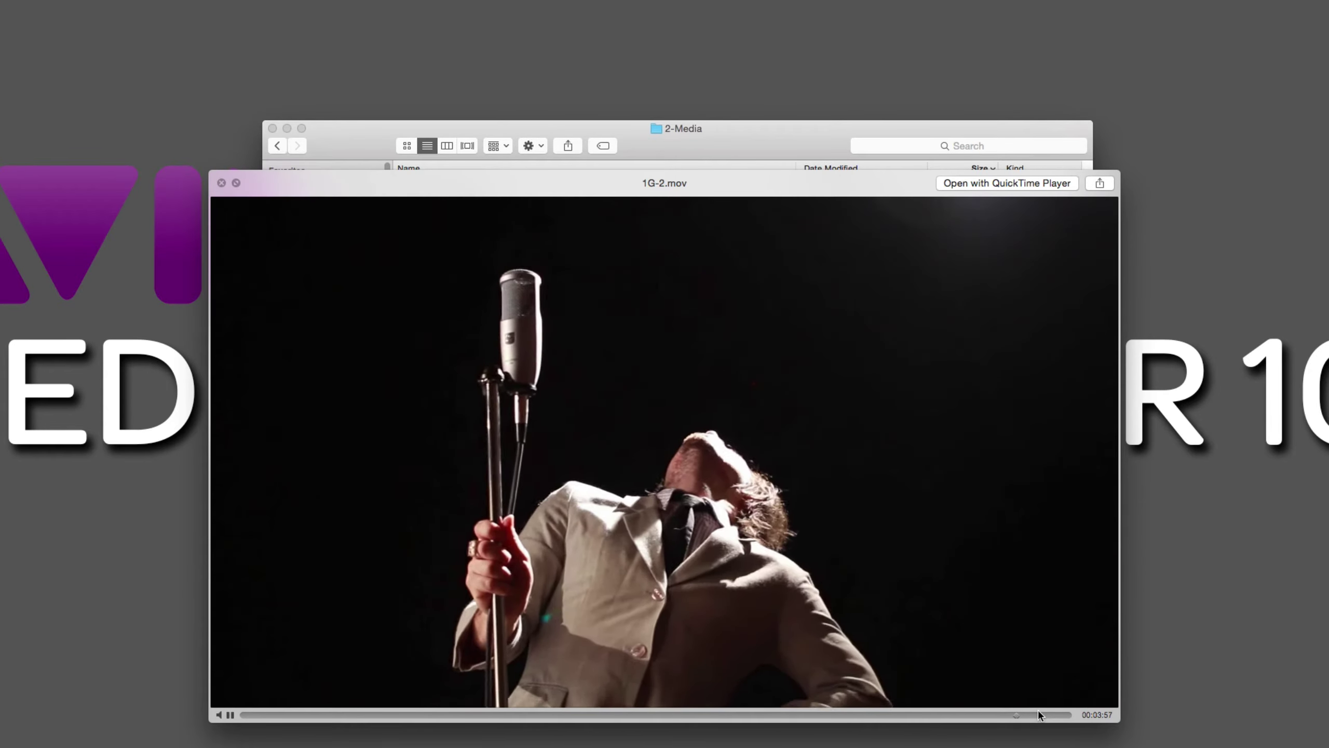
key(space)
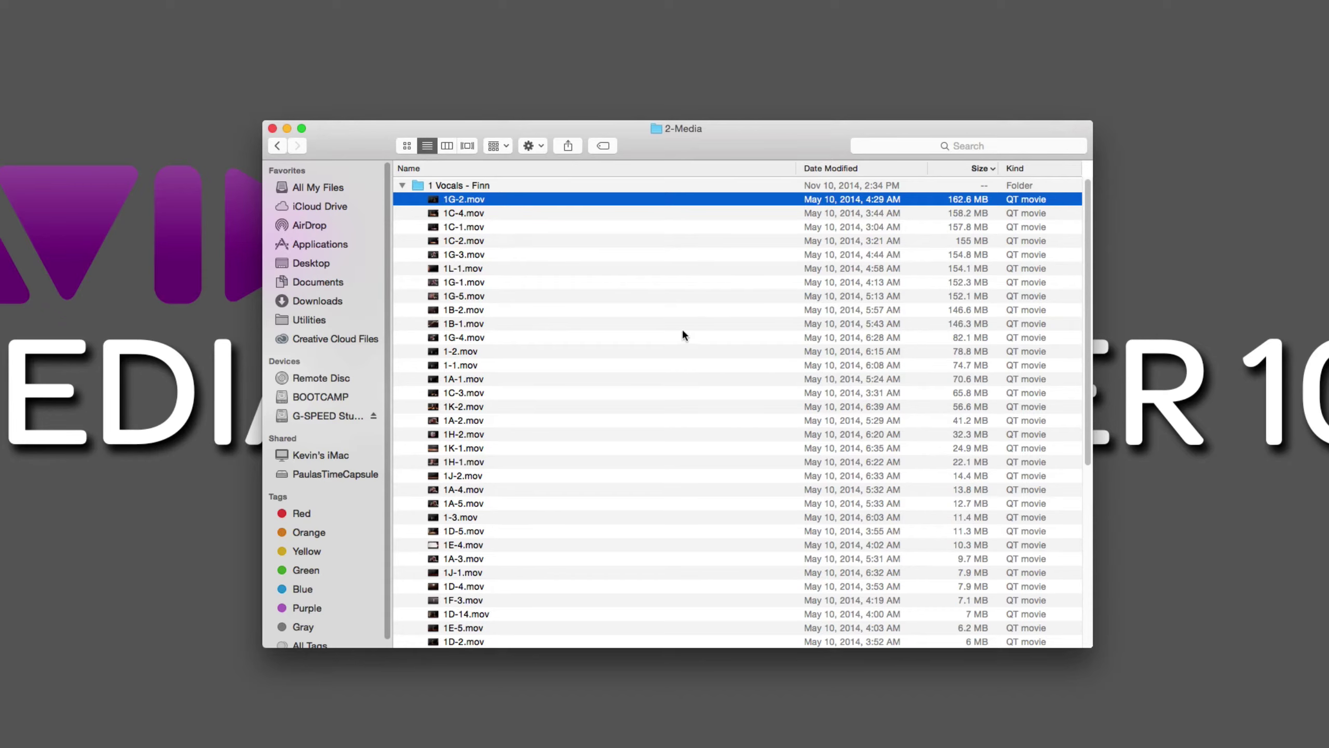
Preview the clip 1B-1.mov in the vocals folder and skip ahead to a later part of it.
click(604, 323)
key(space)
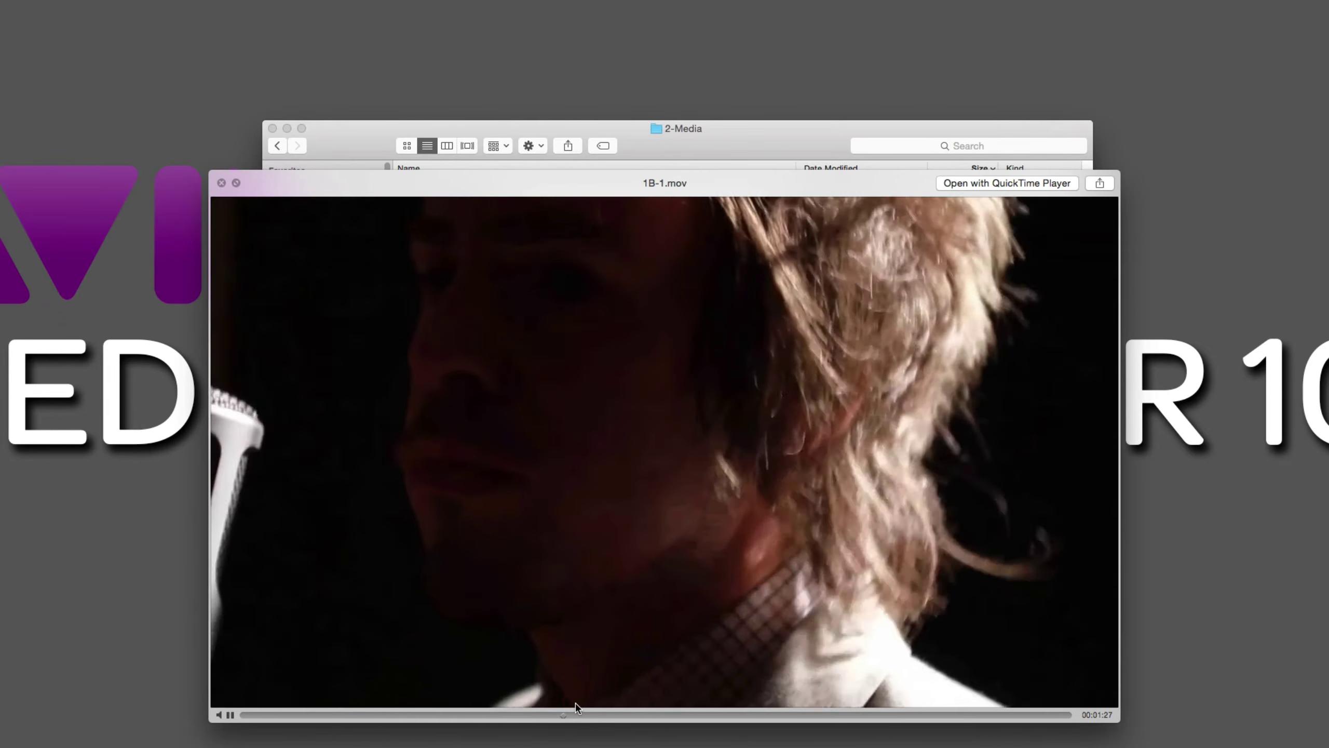
click(774, 712)
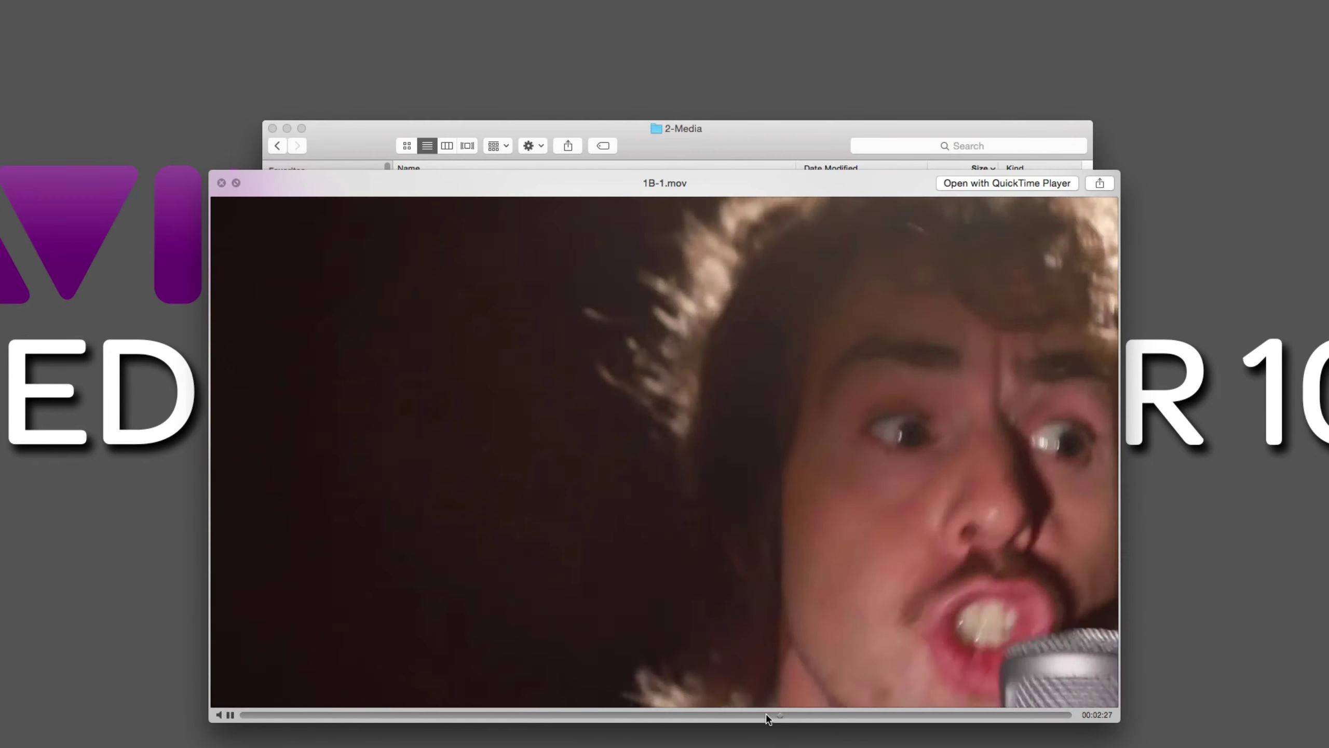
key(space)
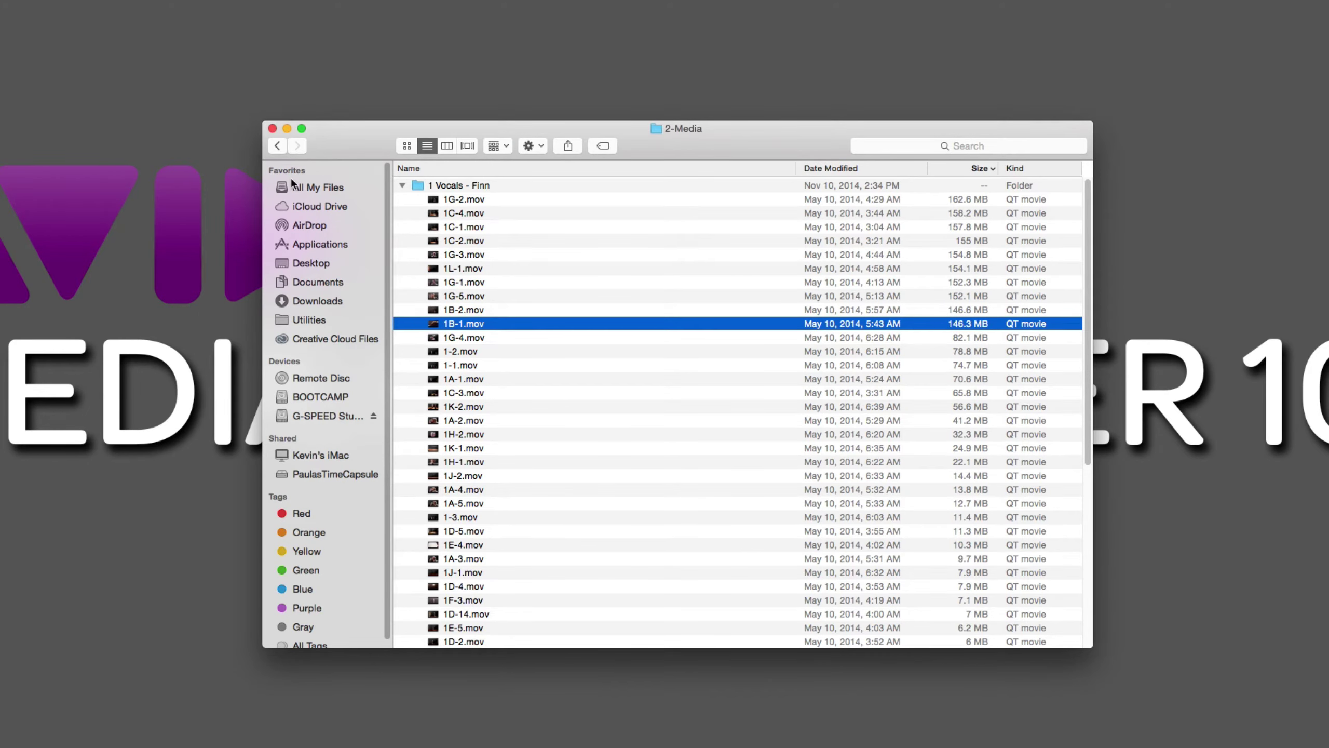
Return to the EditStock folder, check the subfolders of 2-Media and the contents of Song, and close the window.
click(278, 146)
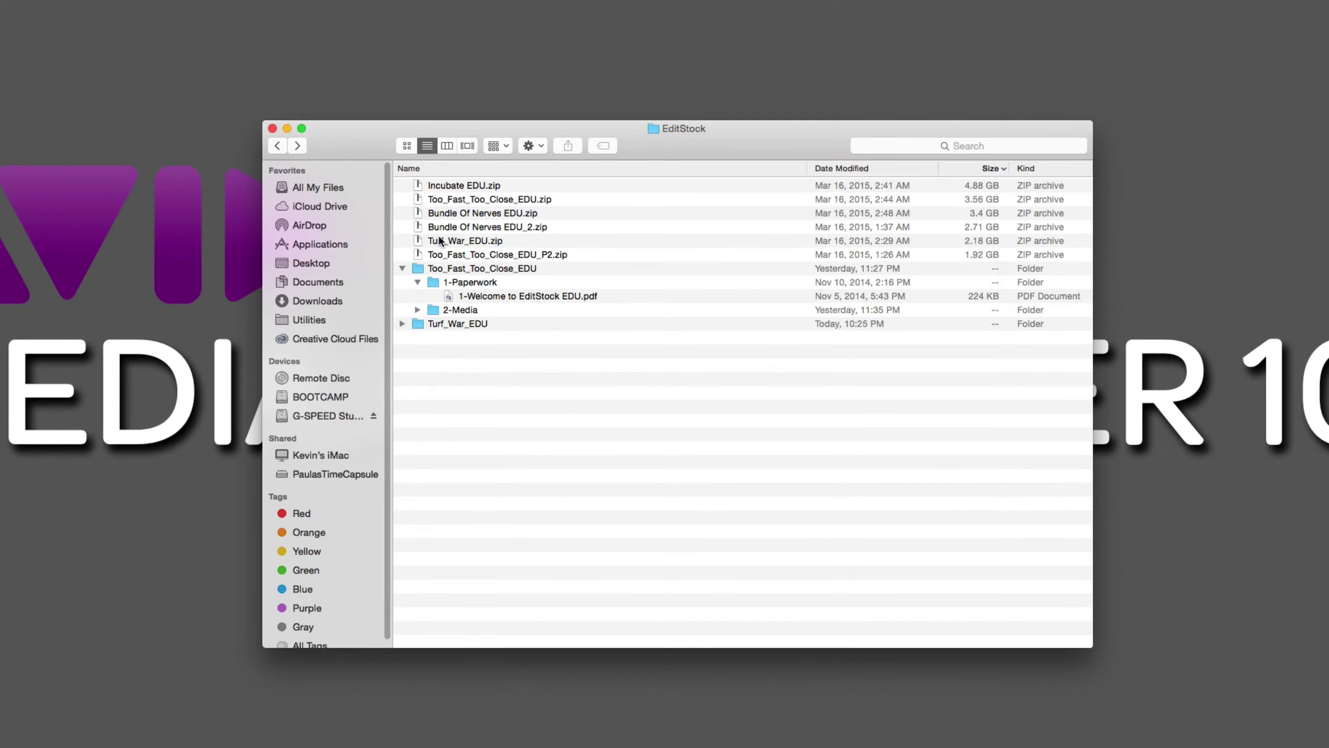
click(418, 310)
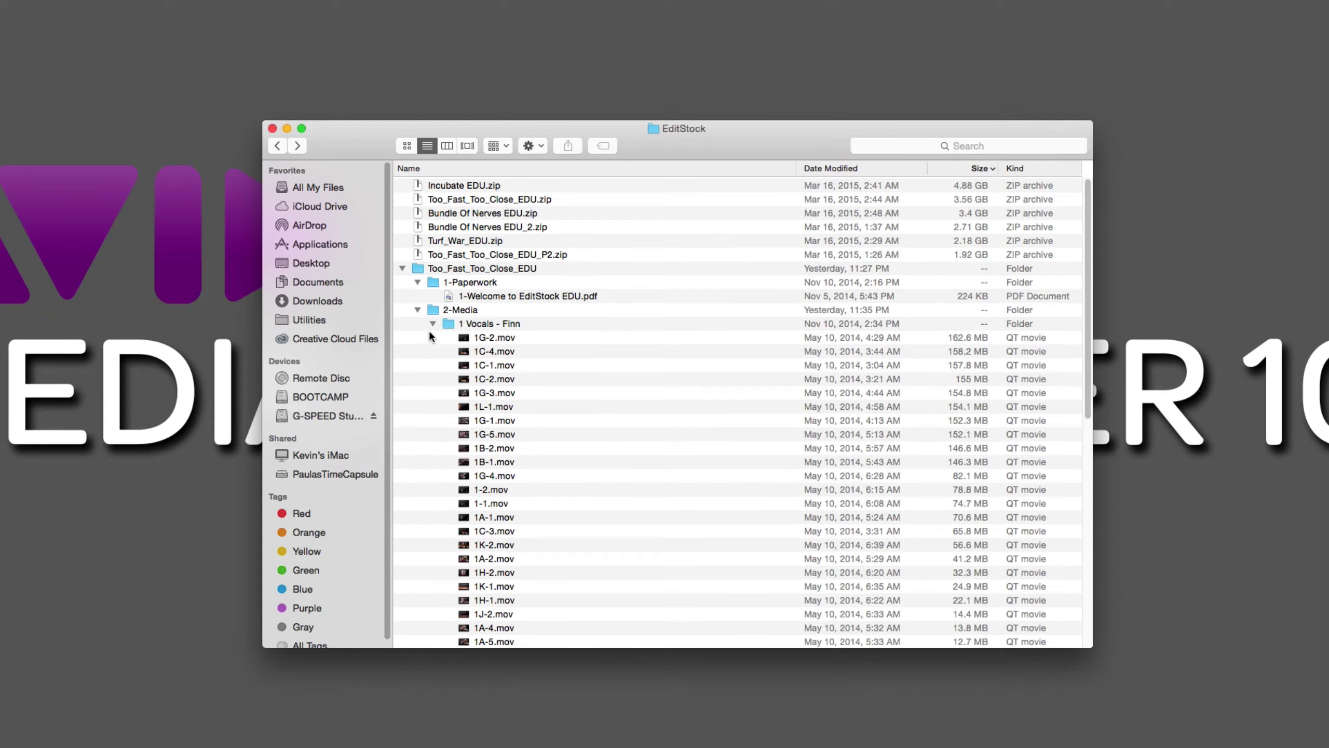
click(433, 324)
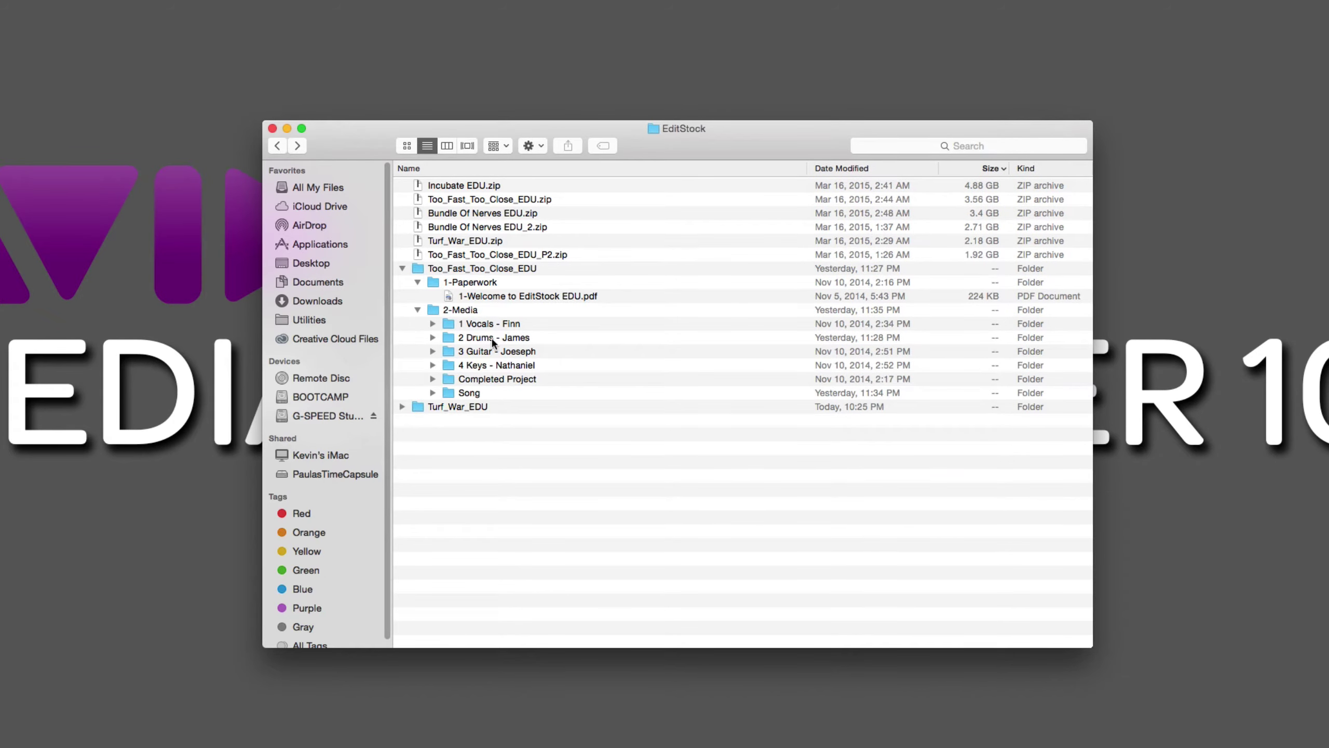
click(432, 392)
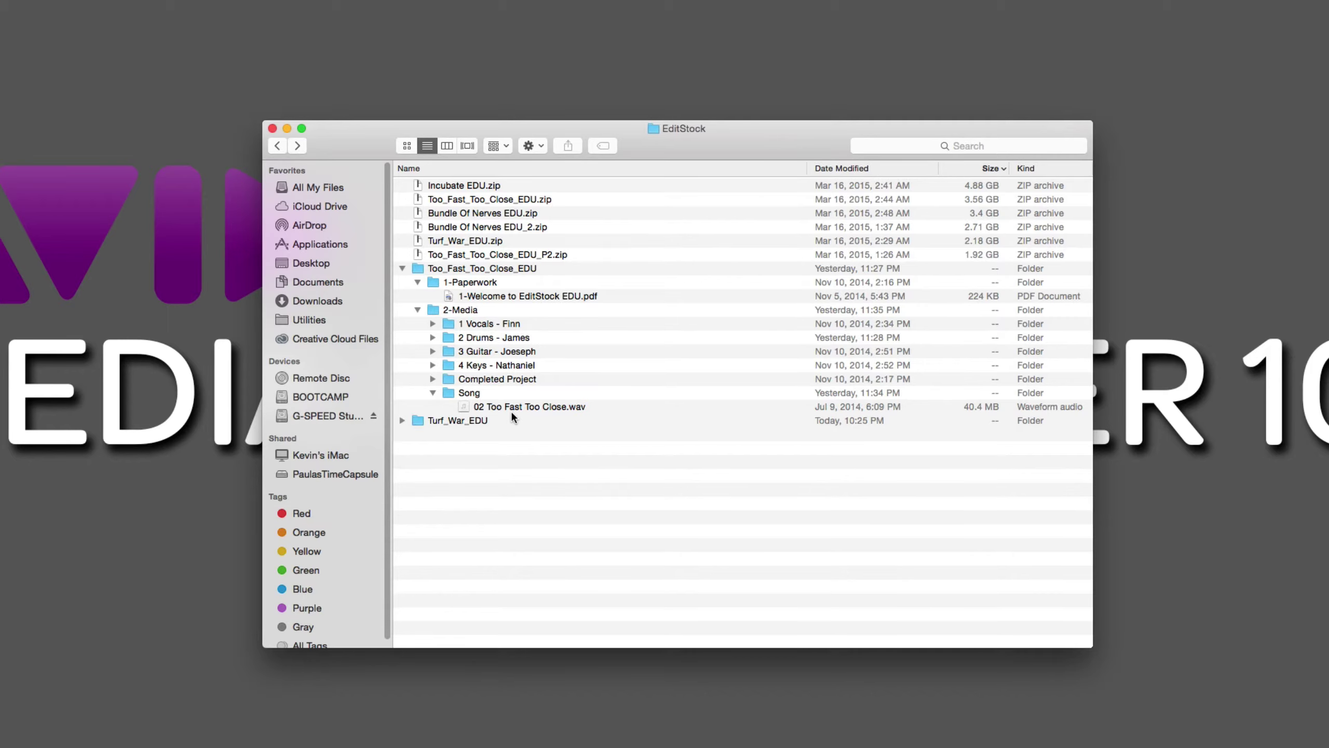
click(433, 393)
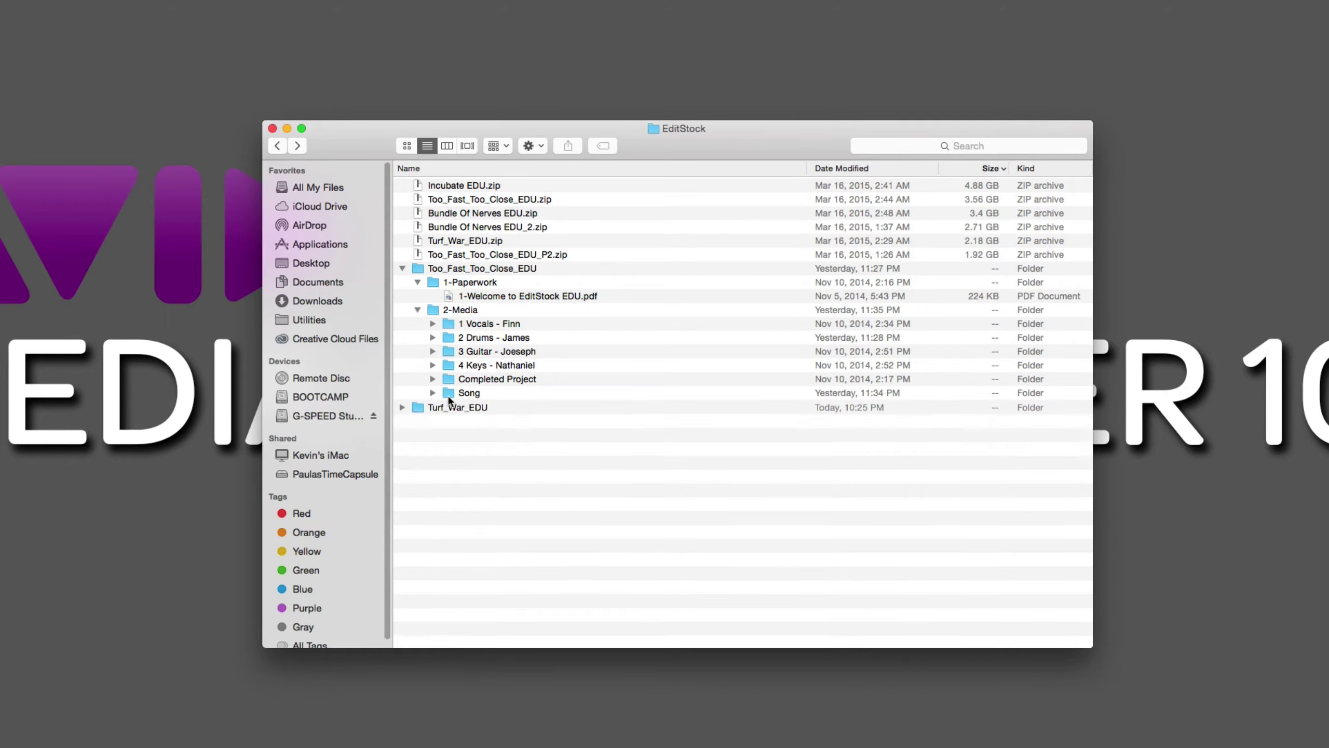
click(272, 128)
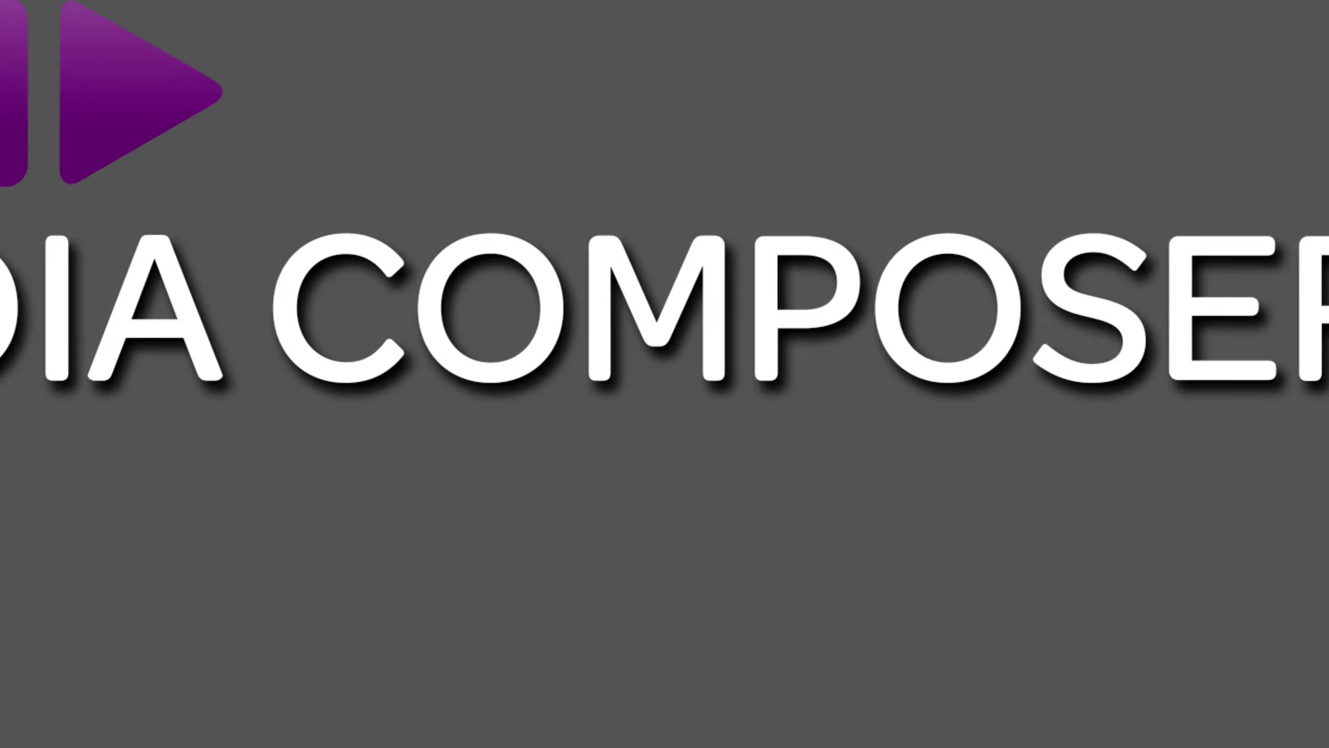
Switch to Media Composer and compare its project list with the Avid Projects folder on the G-SPEED Studio R drive.
key(super+Tab)
key(super+Tab)
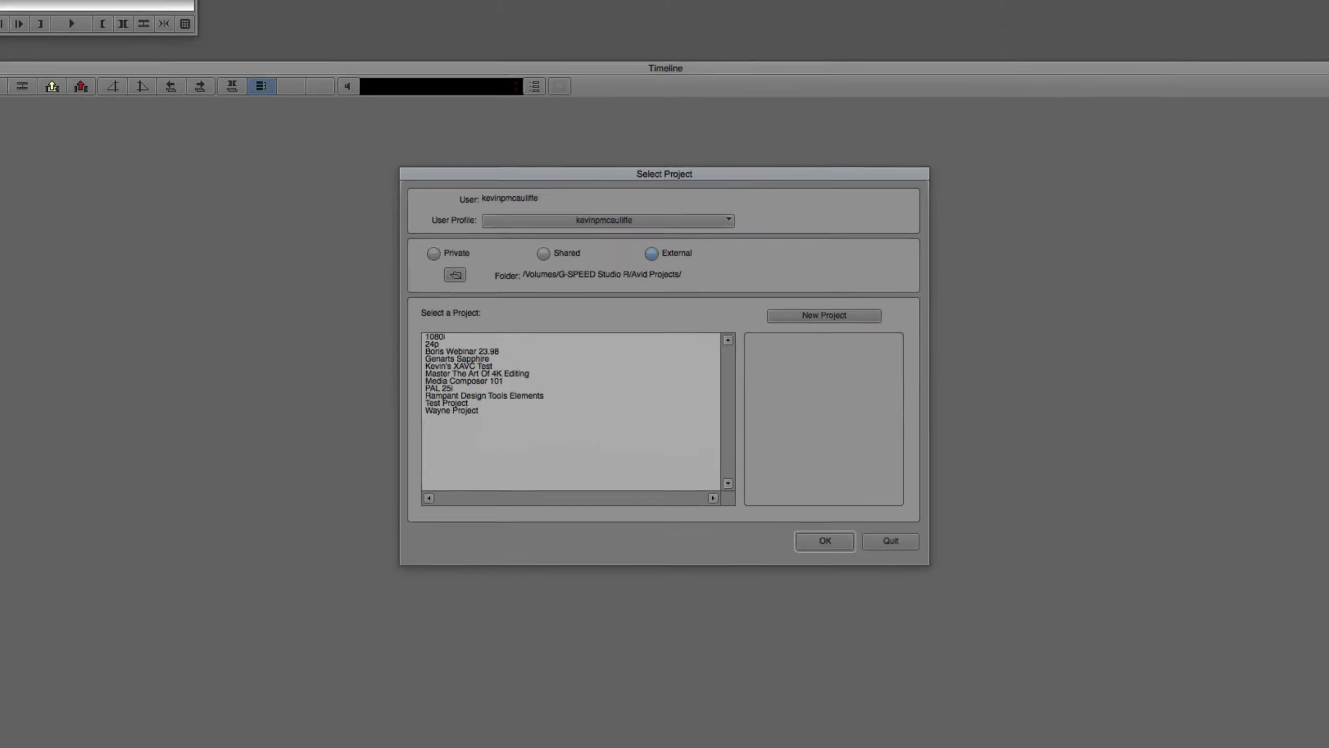
double_click(1297, 149)
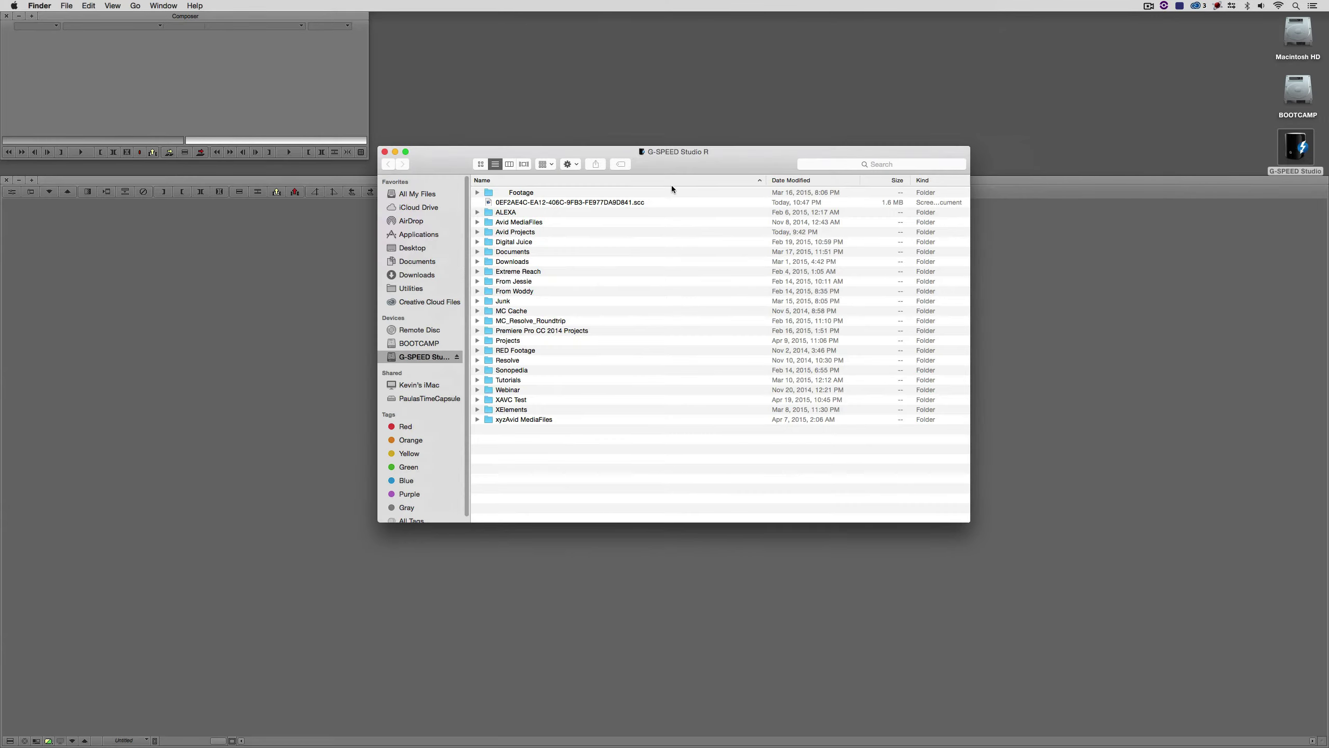
drag(604, 155, 809, 286)
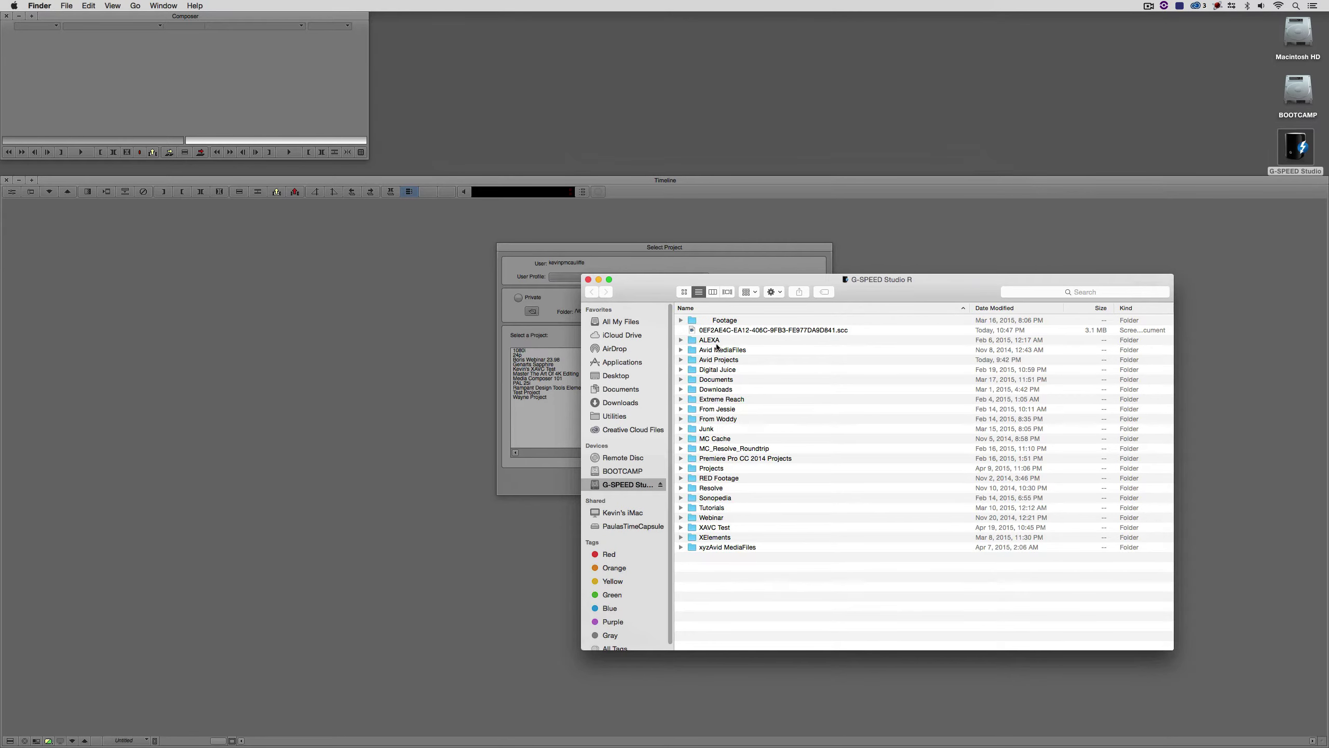
click(717, 361)
double_click(717, 362)
click(718, 362)
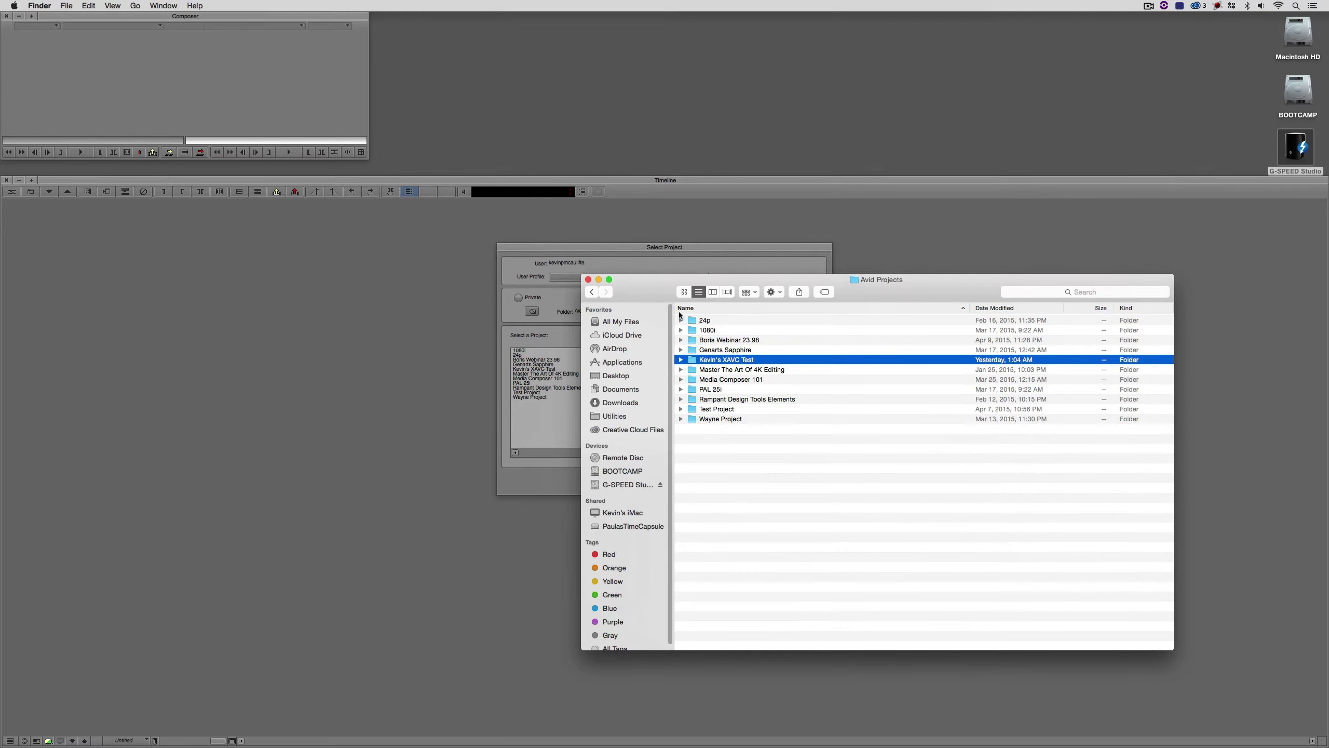
drag(664, 296, 857, 288)
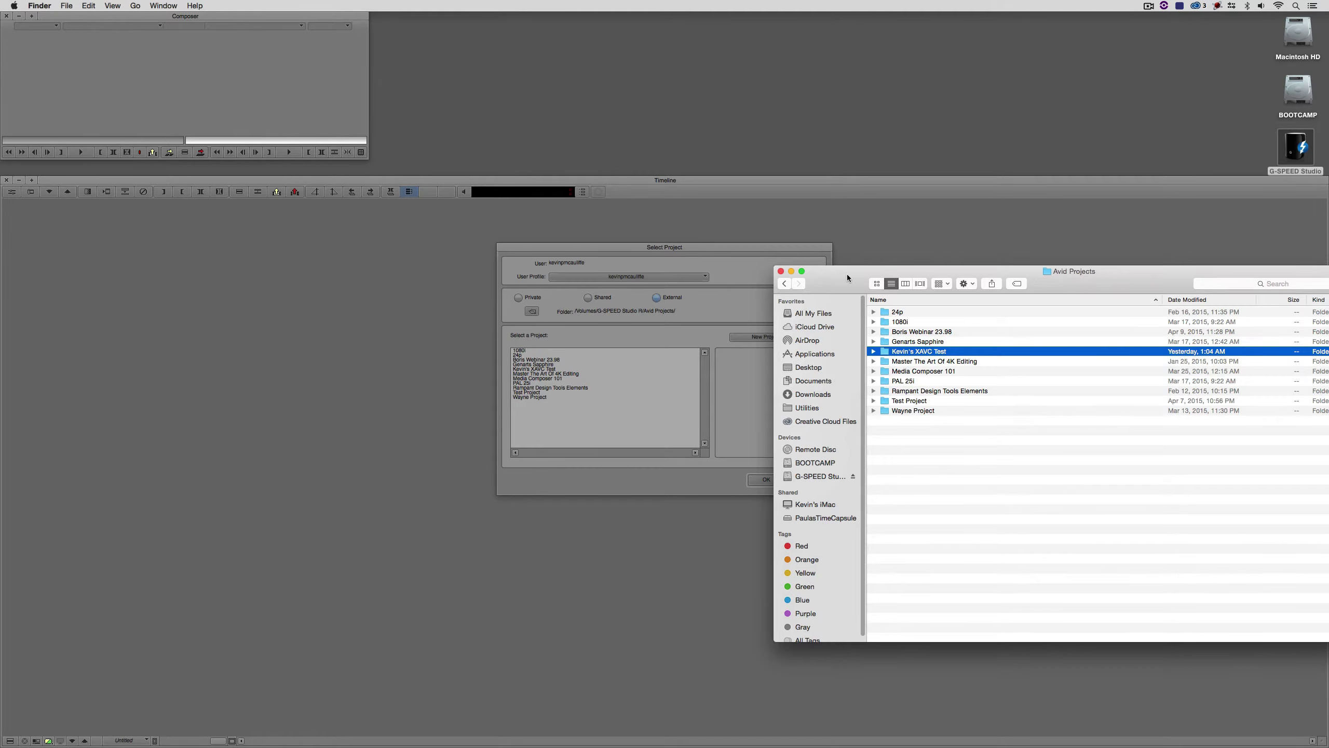
drag(848, 274, 802, 304)
click(730, 303)
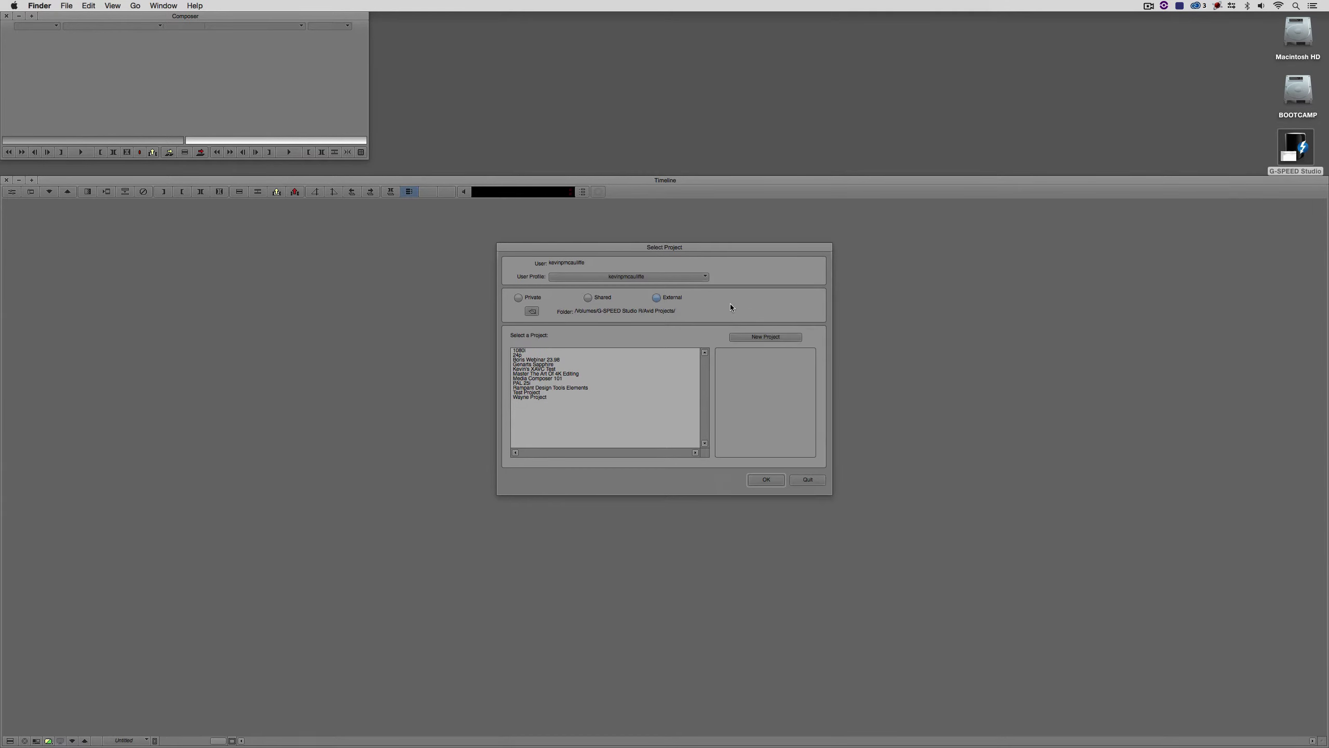
Start a new project, and open the vocals footage folder from Footage > EditStock on the G-SPEED Studio R drive in Finder.
click(765, 337)
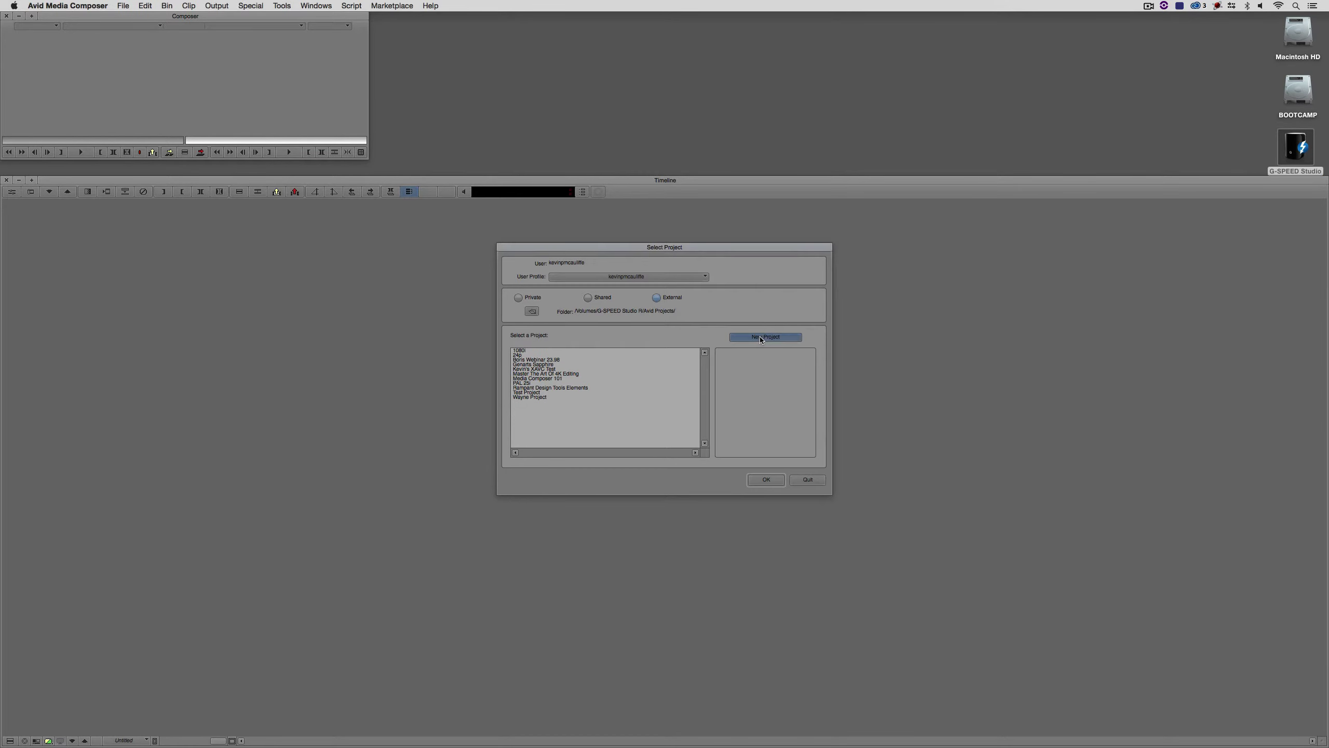
double_click(1298, 147)
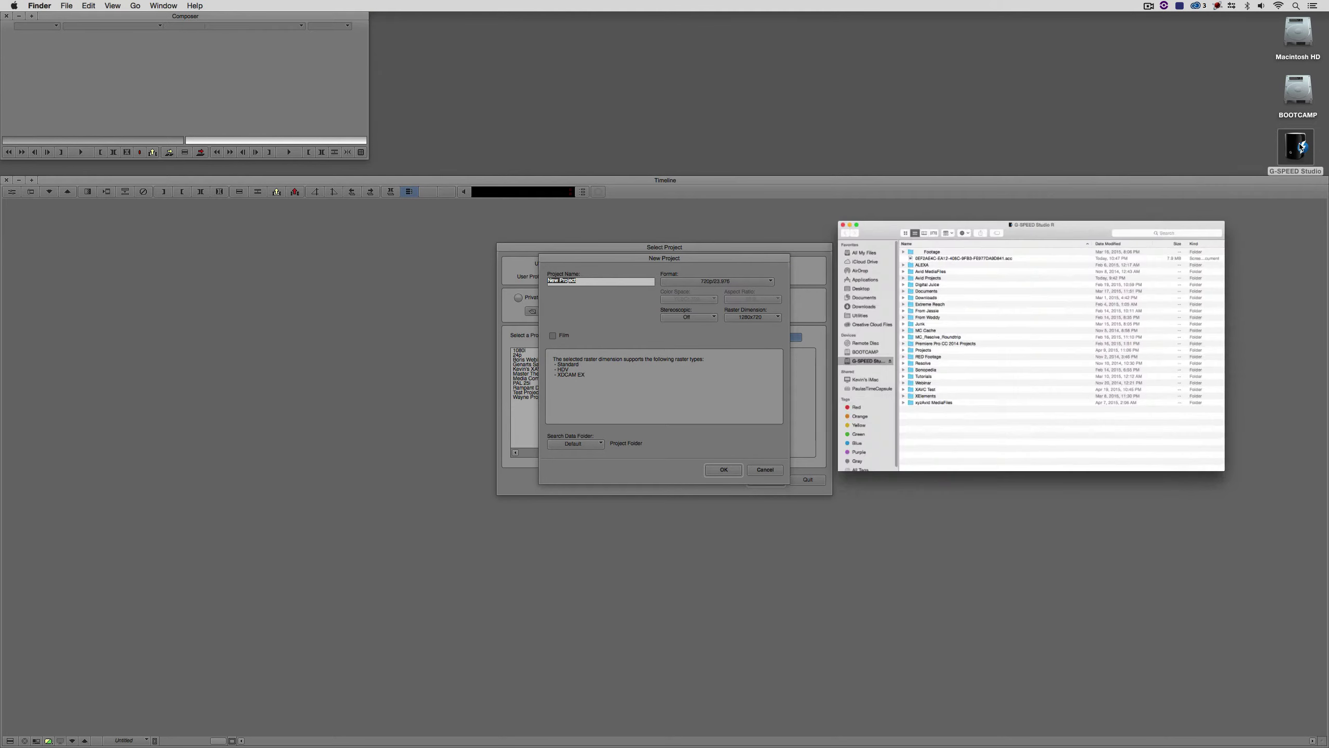
double_click(735, 320)
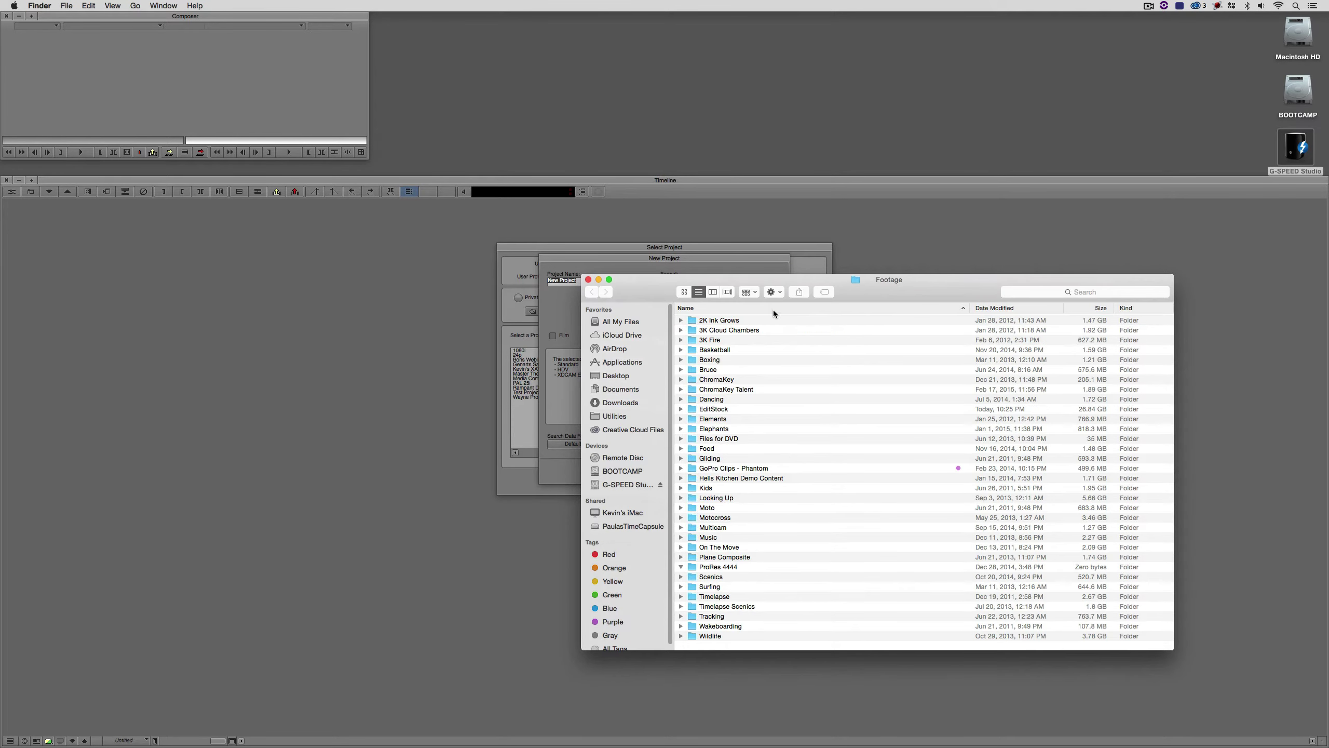
double_click(716, 409)
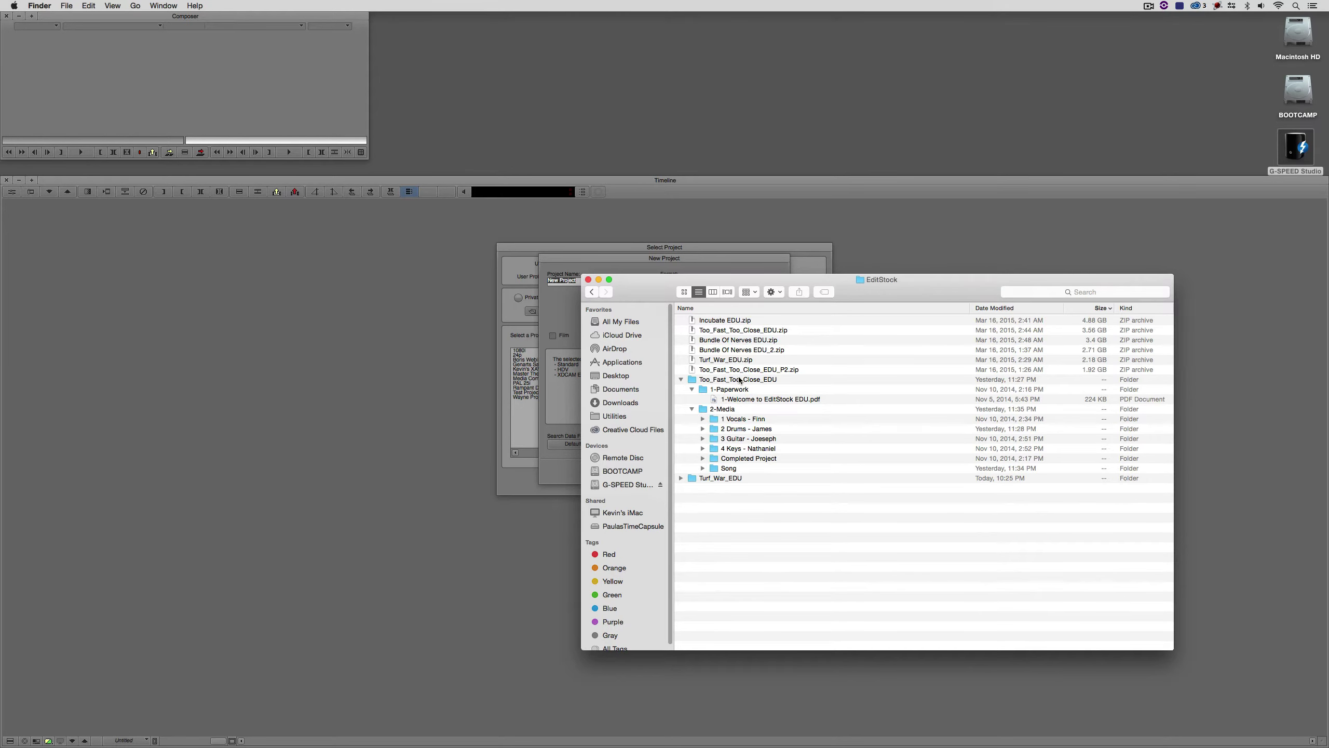
click(745, 420)
double_click(745, 420)
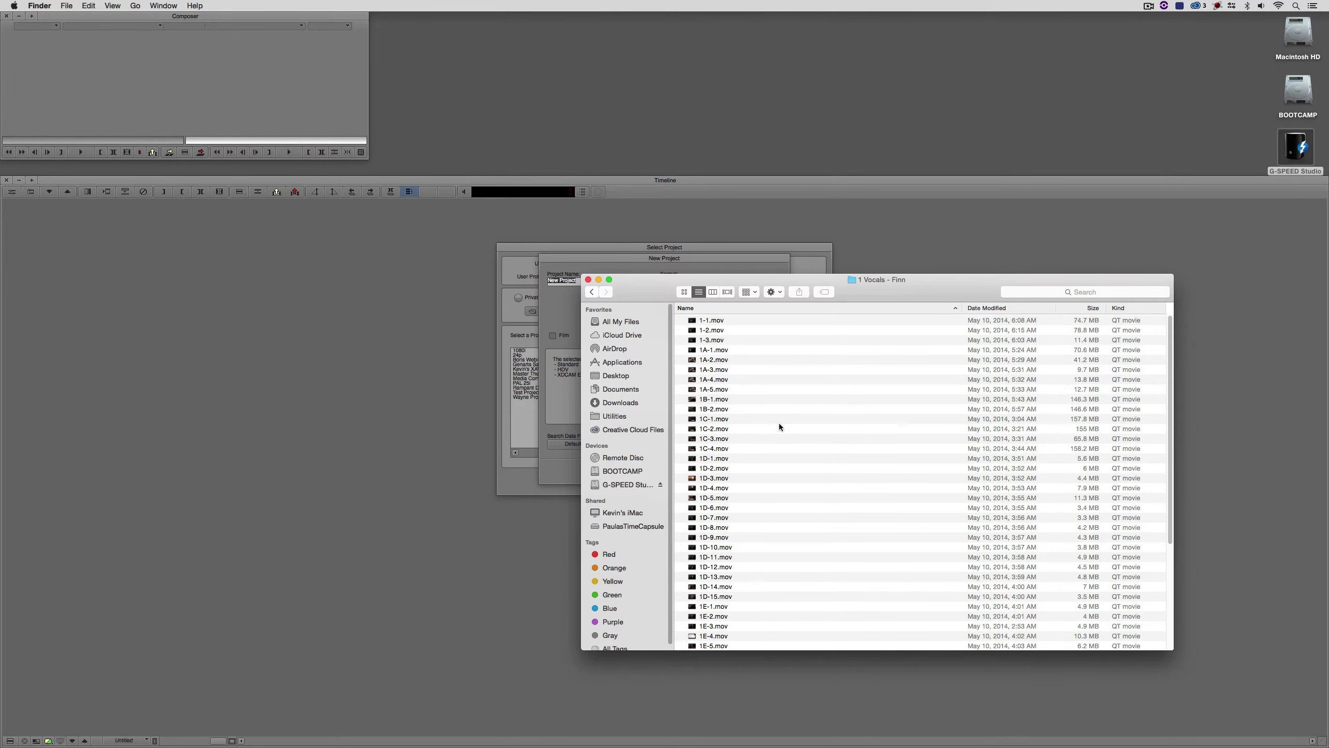
Open 1-1.mov in QuickTime Player 7, examine its format and frame rate in the Movie Inspector, and return to the EditStock folder.
right_click(716, 321)
mouse_move(785, 333)
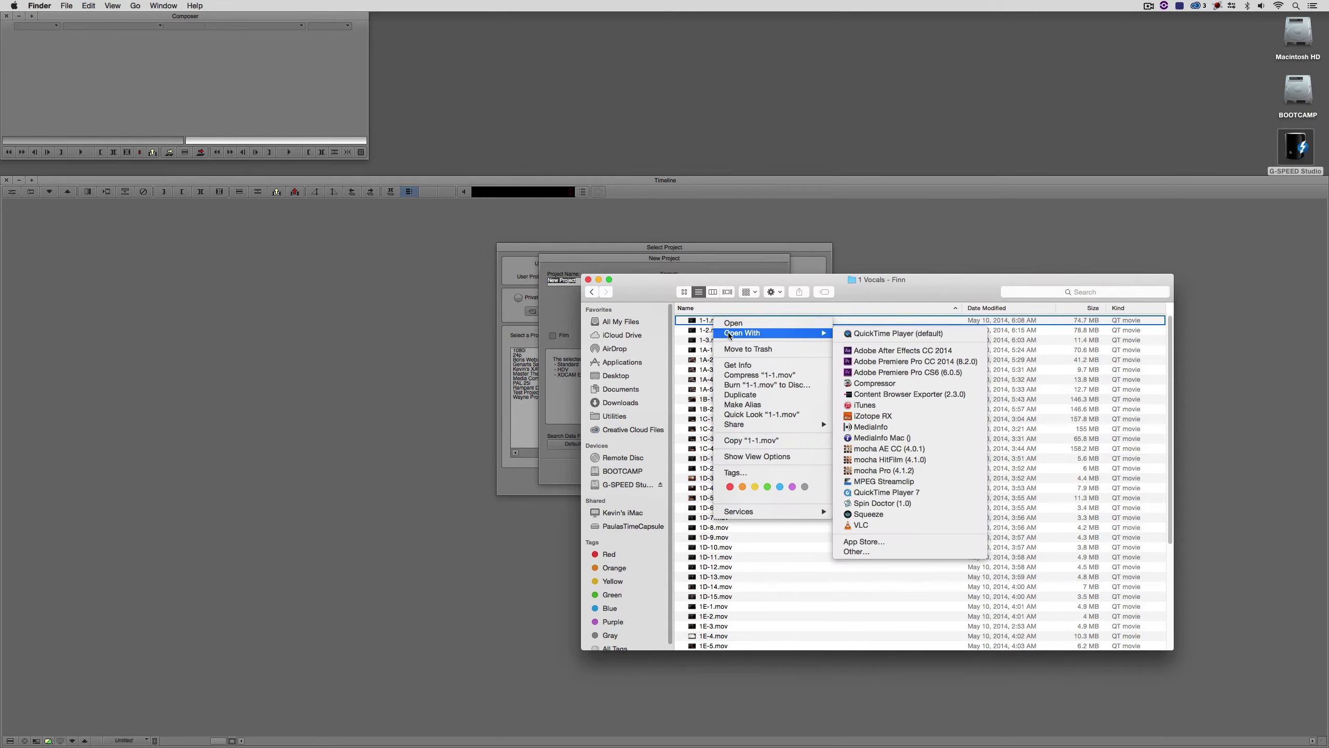
click(885, 492)
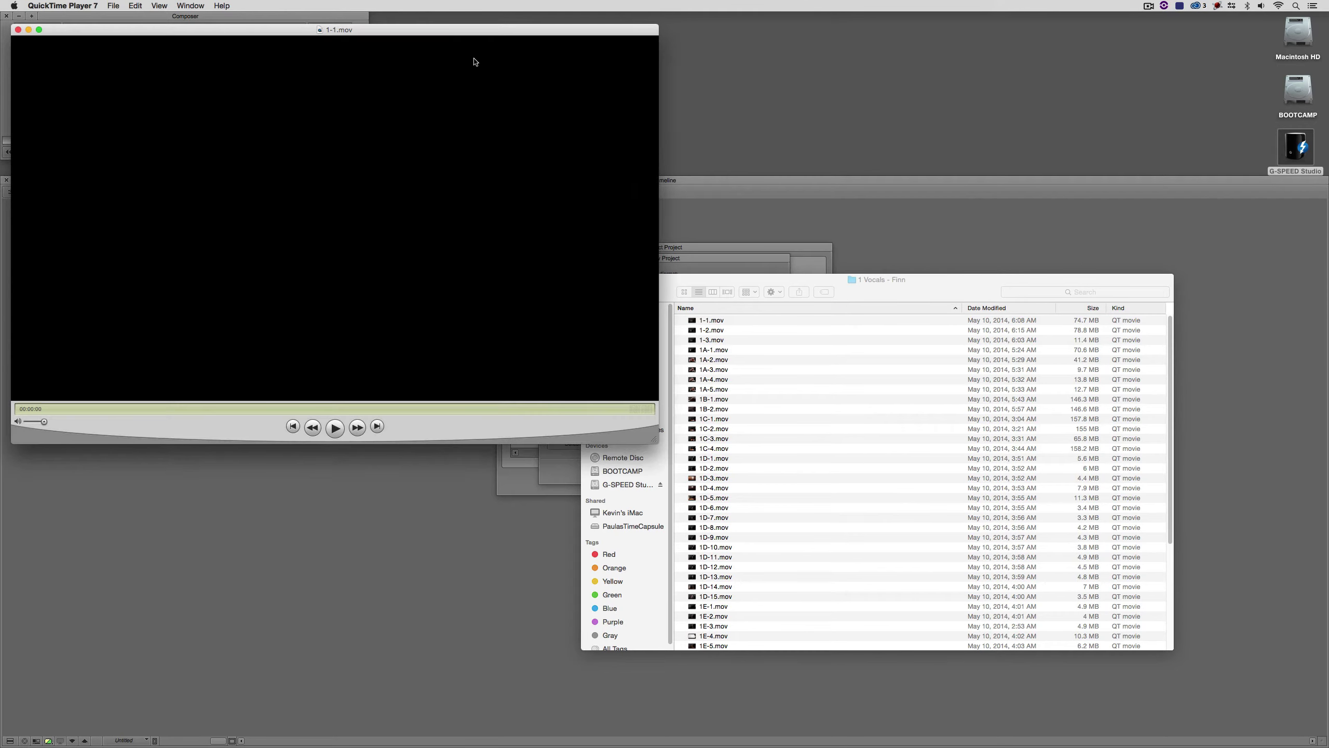
click(206, 5)
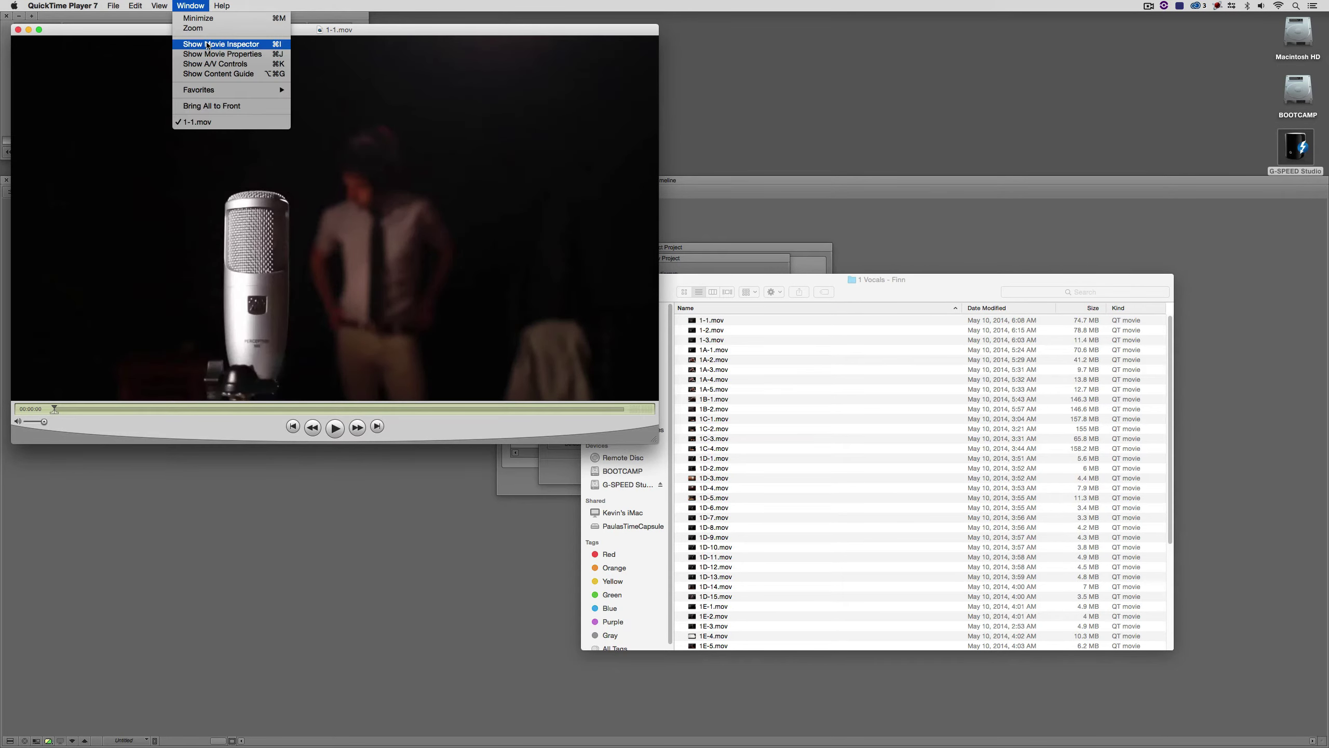
click(221, 44)
drag(1241, 28, 781, 123)
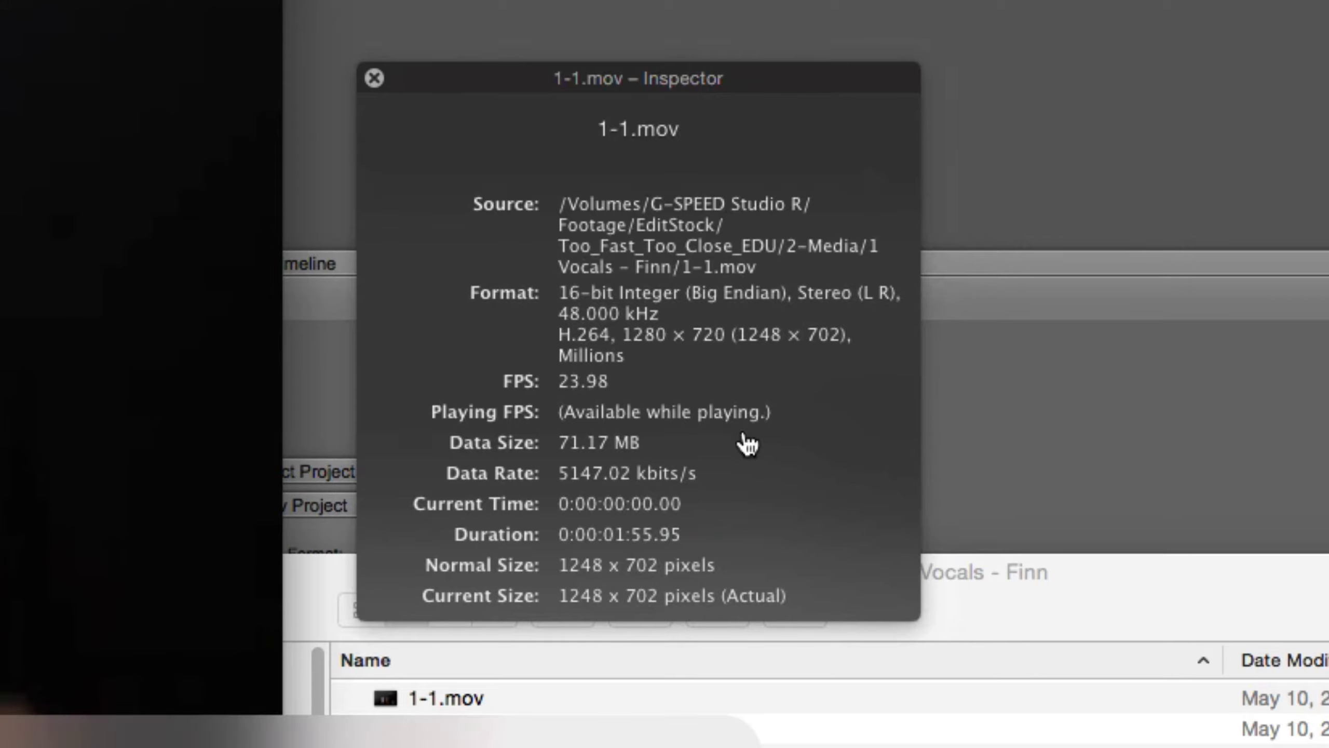
key(super+w)
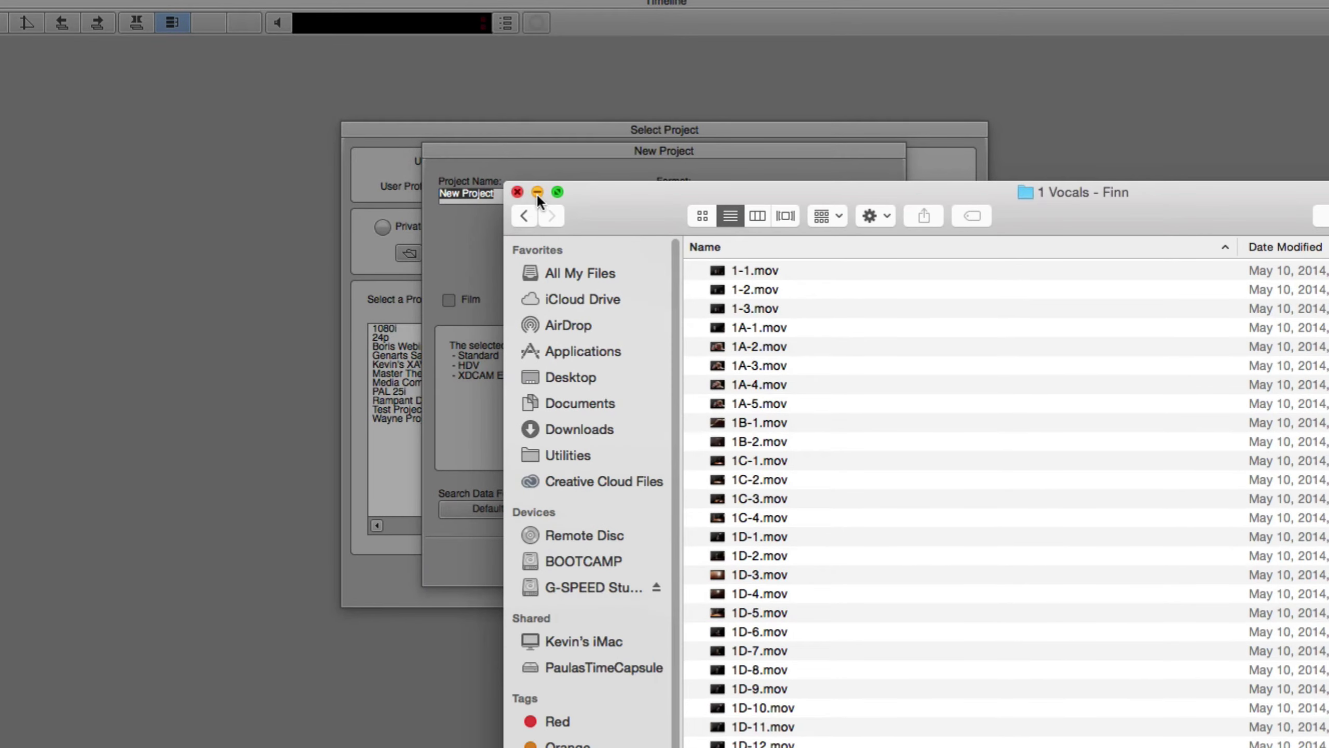
click(537, 215)
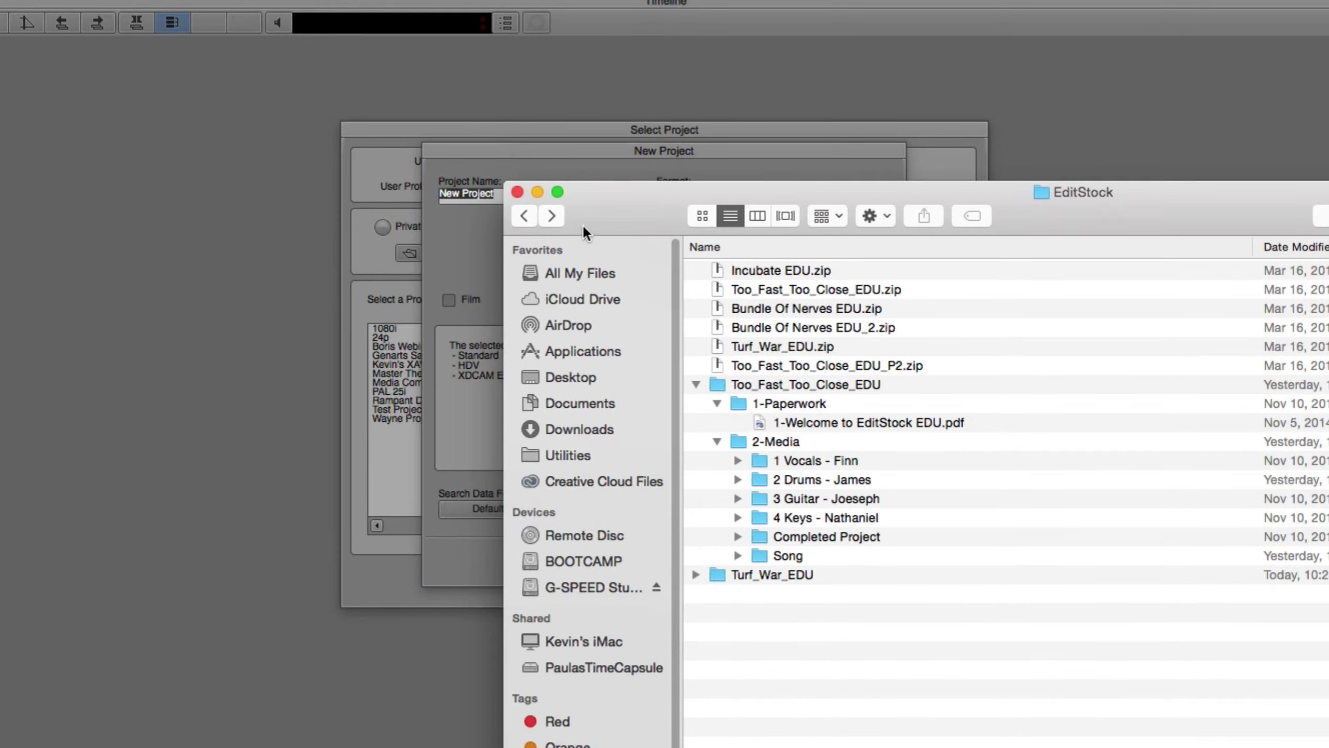
Copy the name of the Too_Fast_Too_Close_EDU folder in Finder and paste it as the new project's name in Media Composer.
click(812, 387)
key(Return)
key(super+c)
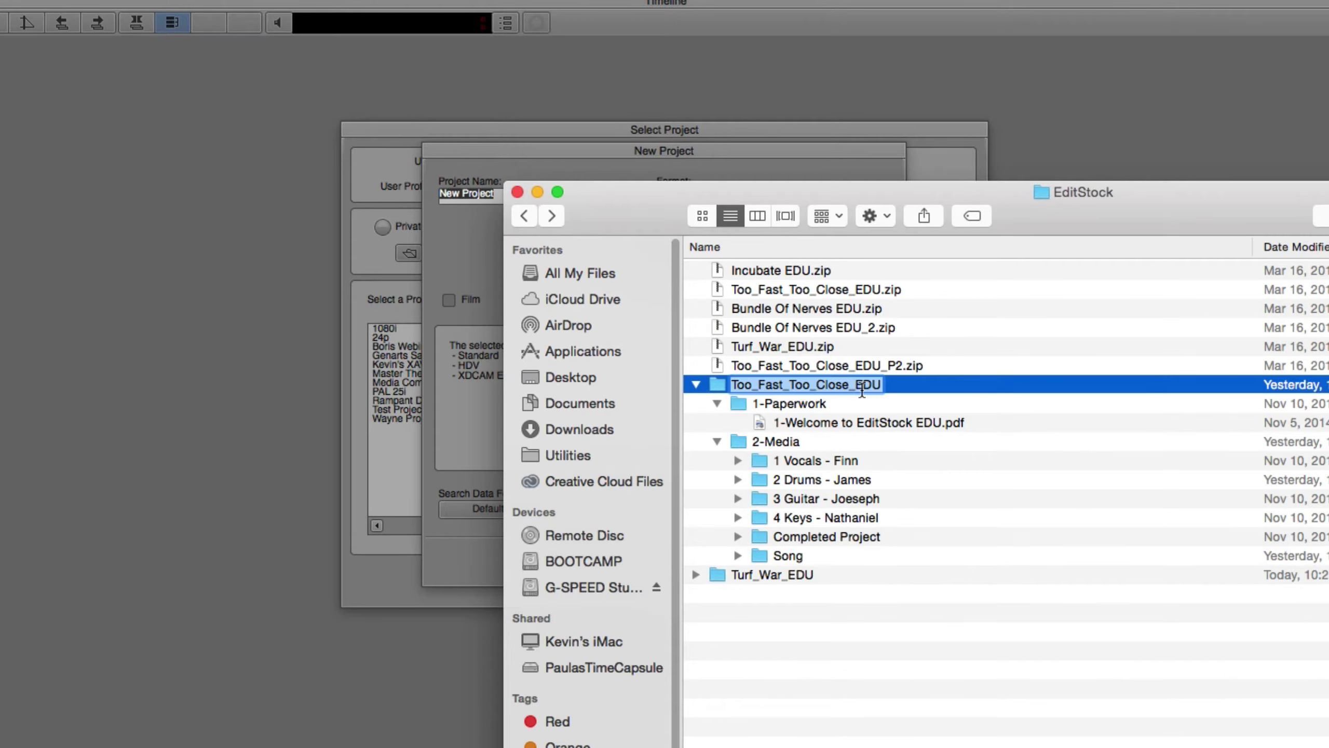
click(433, 241)
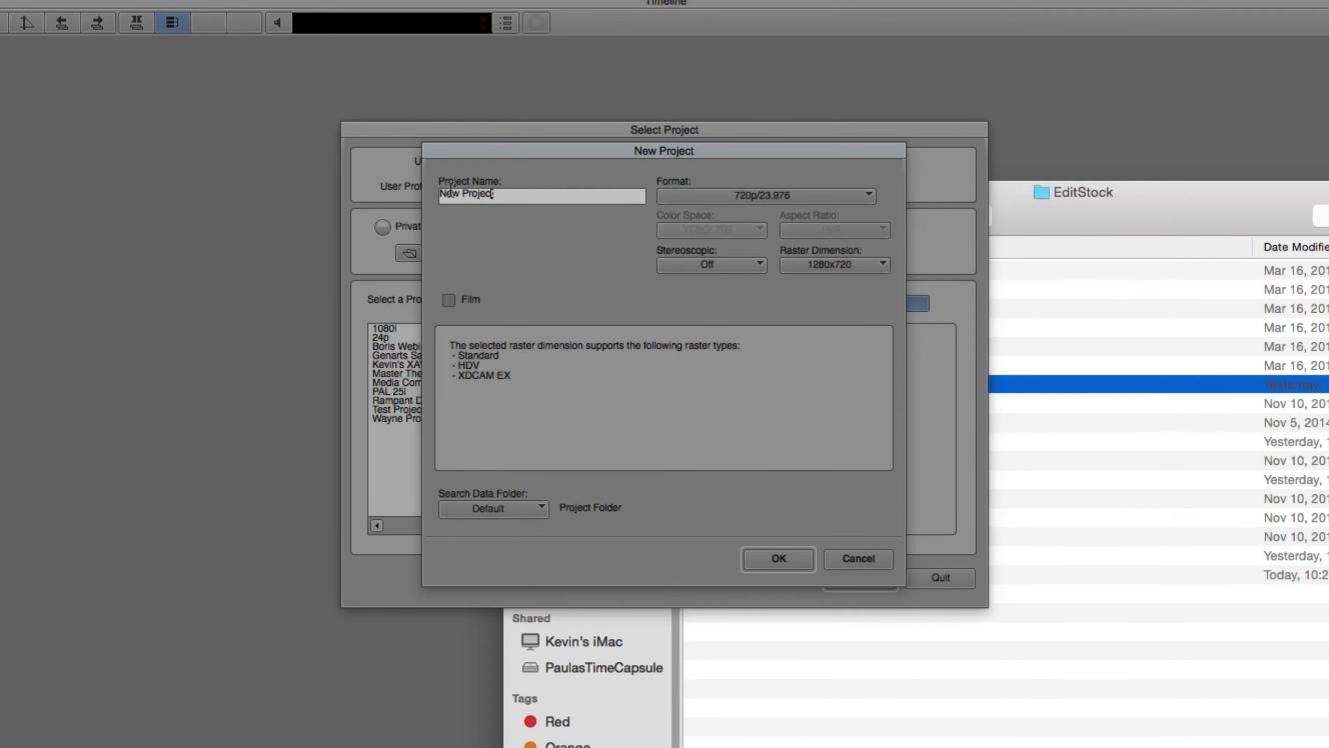
key(super+v)
Clean up the project name to Too Fast Too Close, create the 720p/23.976 project, and open it.
click(461, 193)
key(BackSpace)
click(484, 194)
key(BackSpace)
click(504, 195)
key(BackSpace)
drag(563, 194, 527, 195)
key(BackSpace)
click(778, 559)
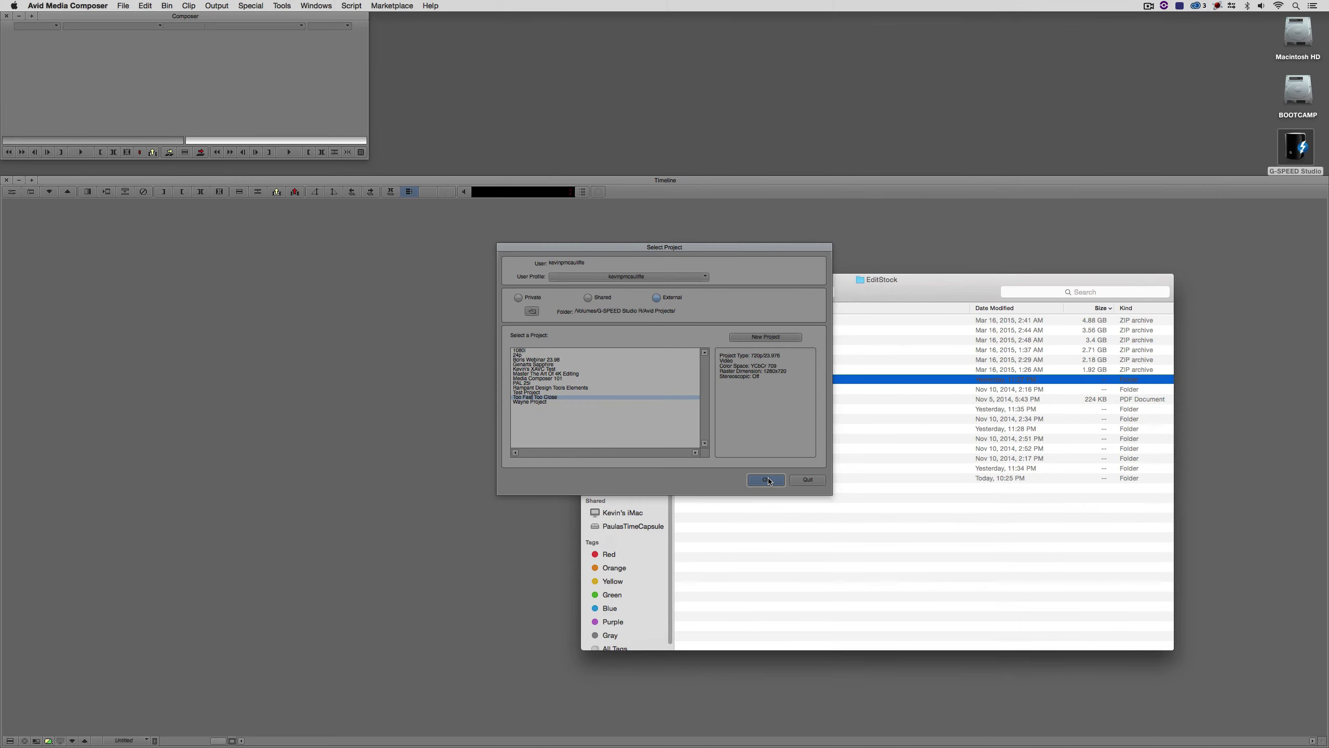
click(860, 576)
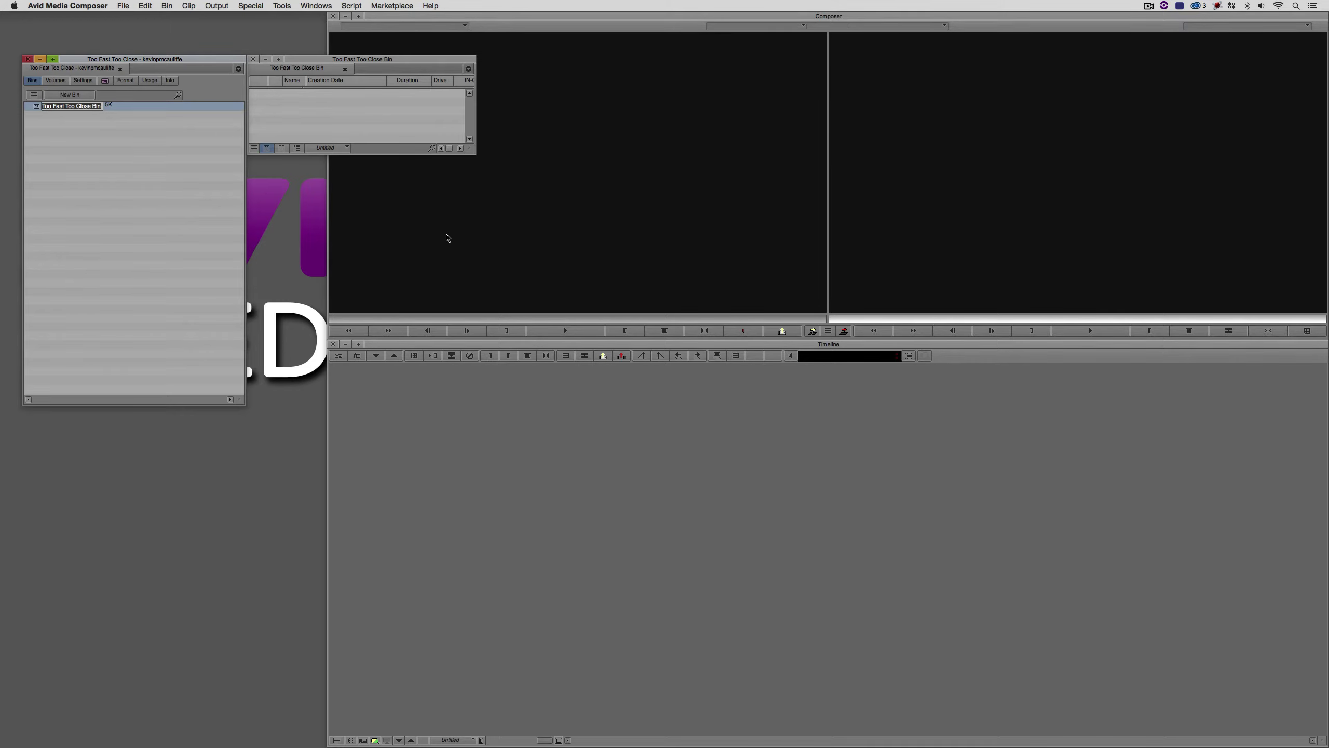
AMA-link every clip in the vocals folder under Footage/EditStock/Too_Fast_Too_Close_EDU/2-Media on G-SPEED Studio R into the project's bin.
right_click(342, 110)
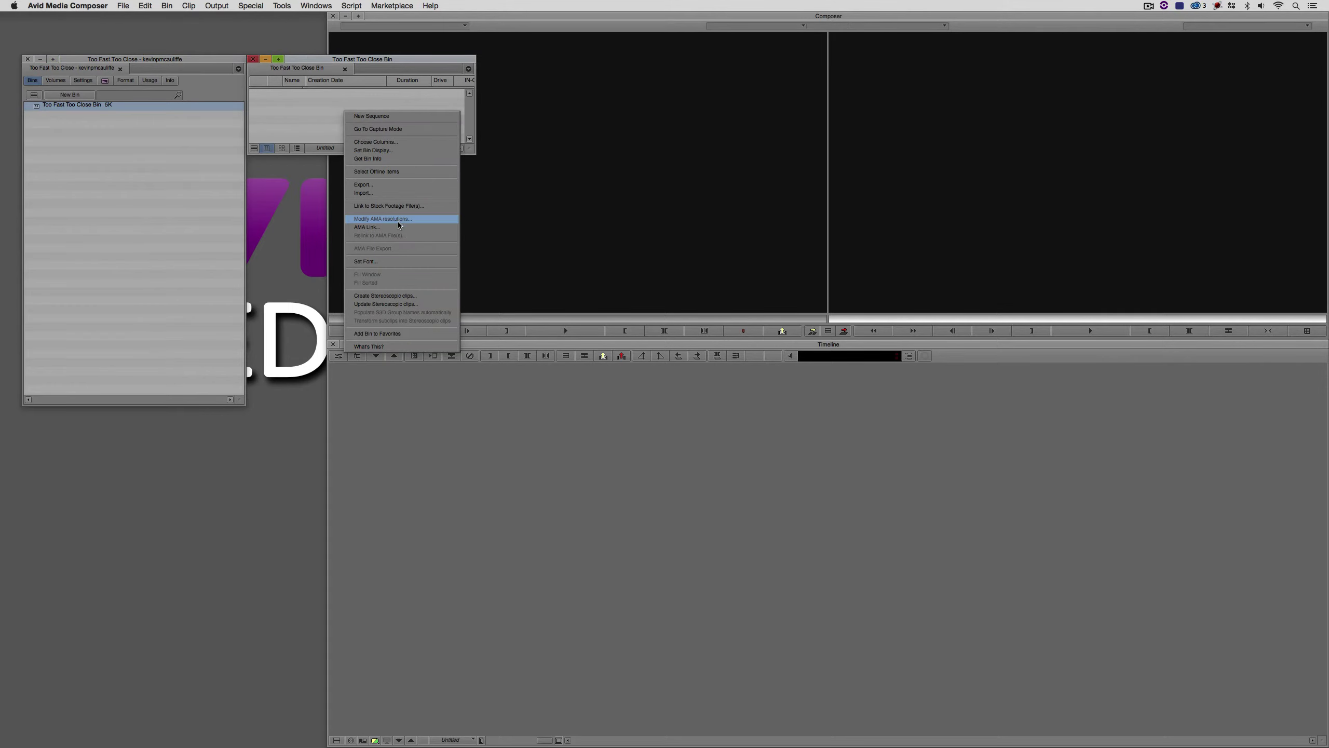
click(398, 227)
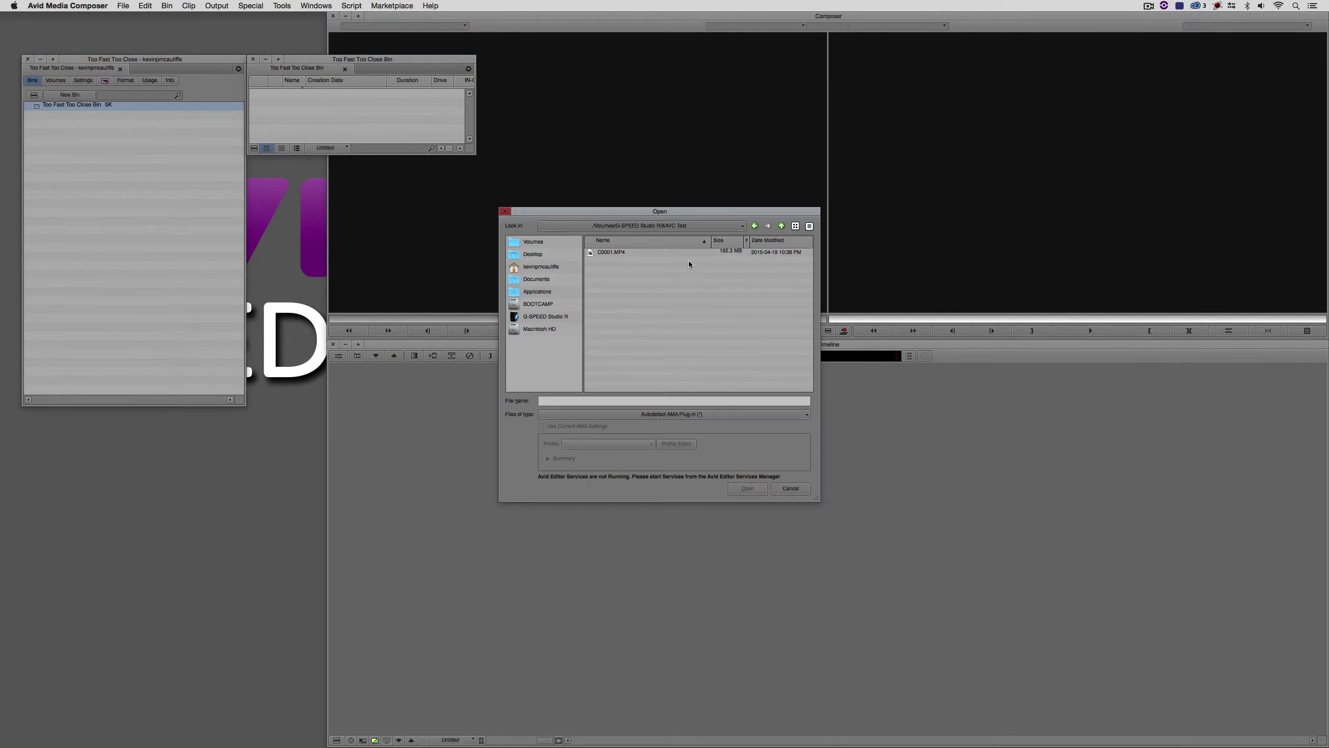
click(666, 227)
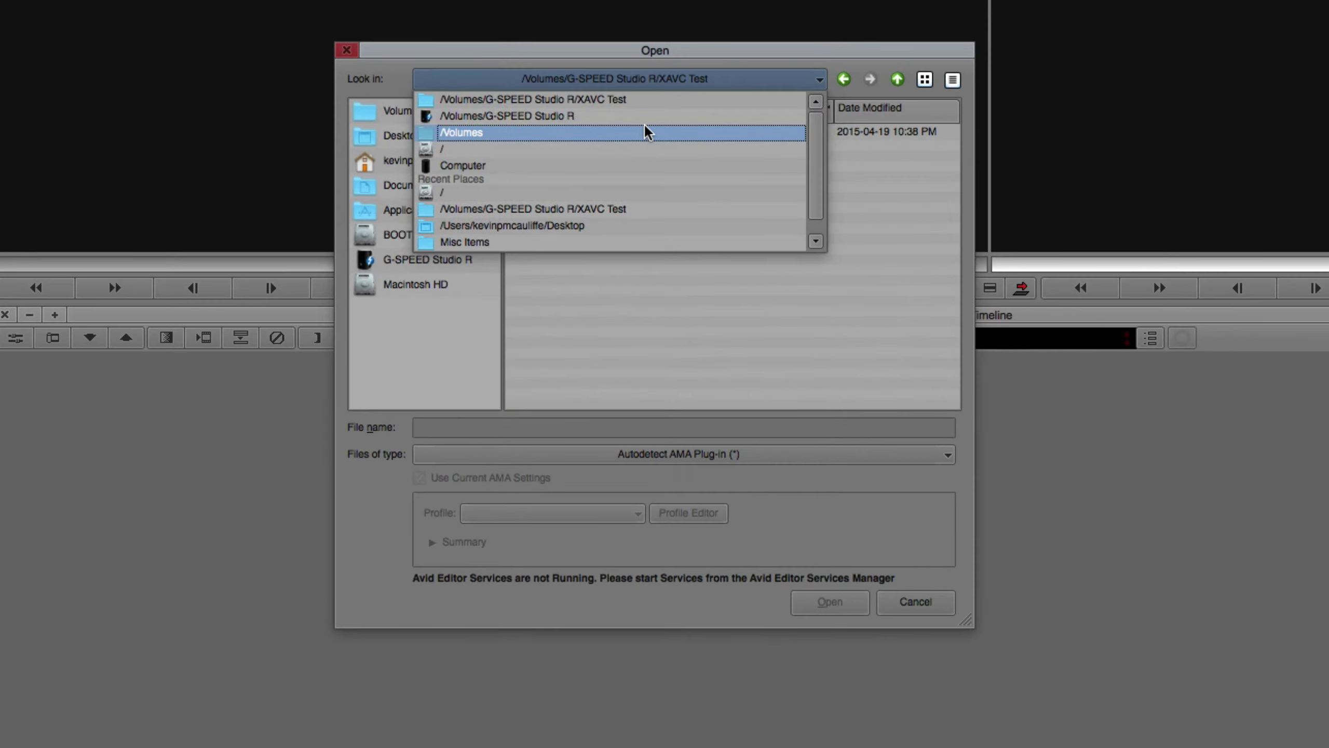
click(658, 244)
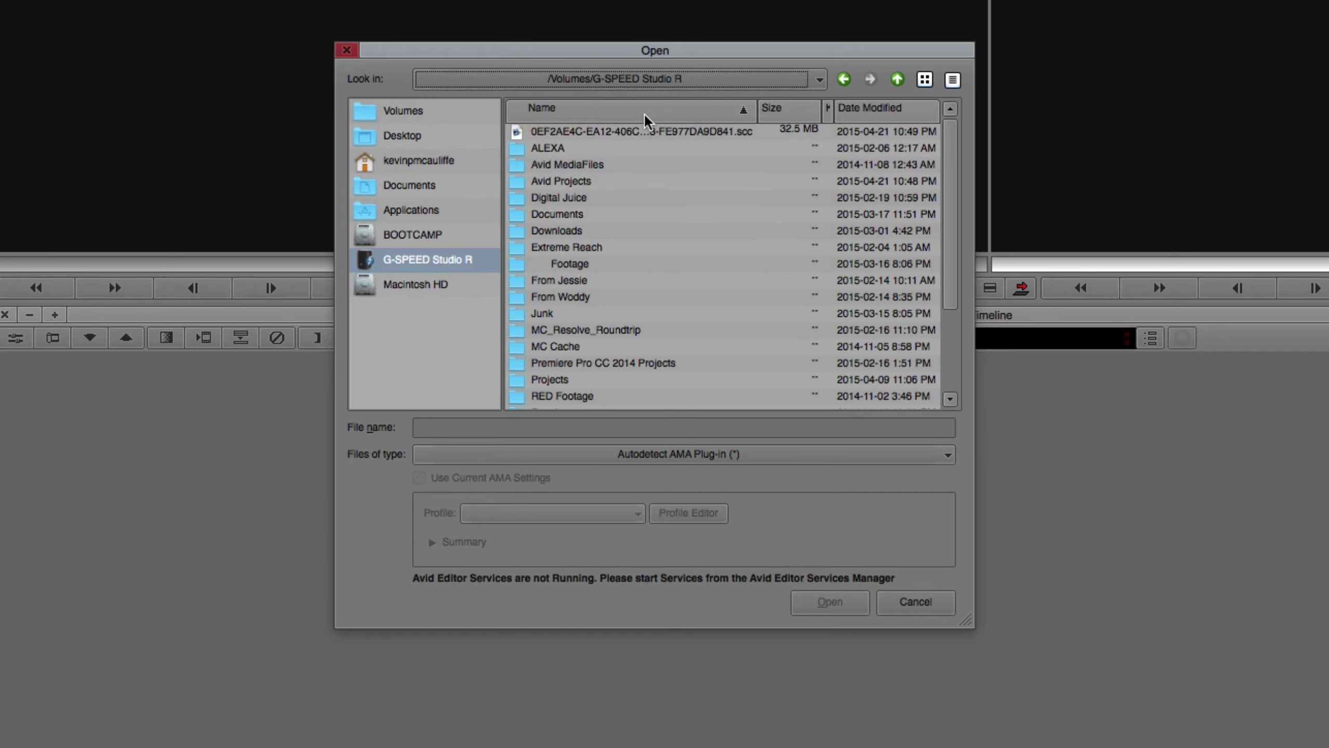
double_click(608, 264)
double_click(592, 281)
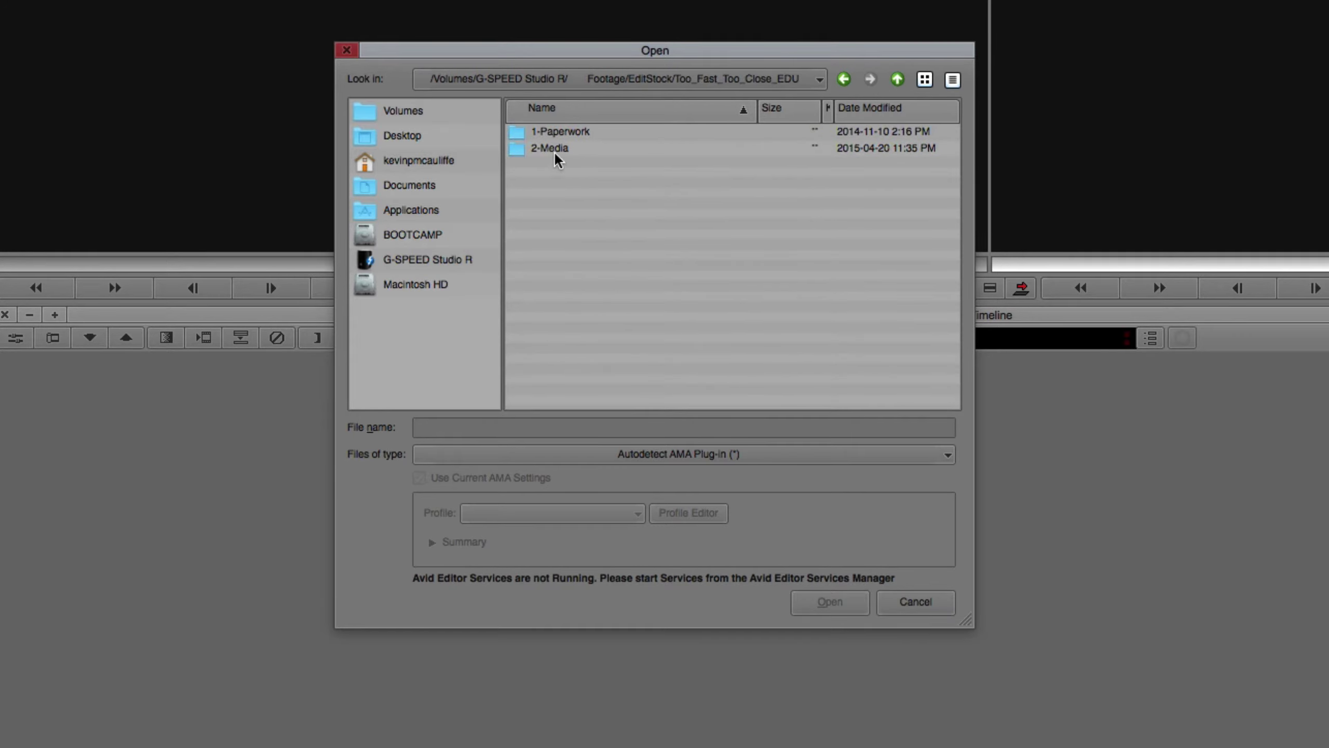
double_click(556, 149)
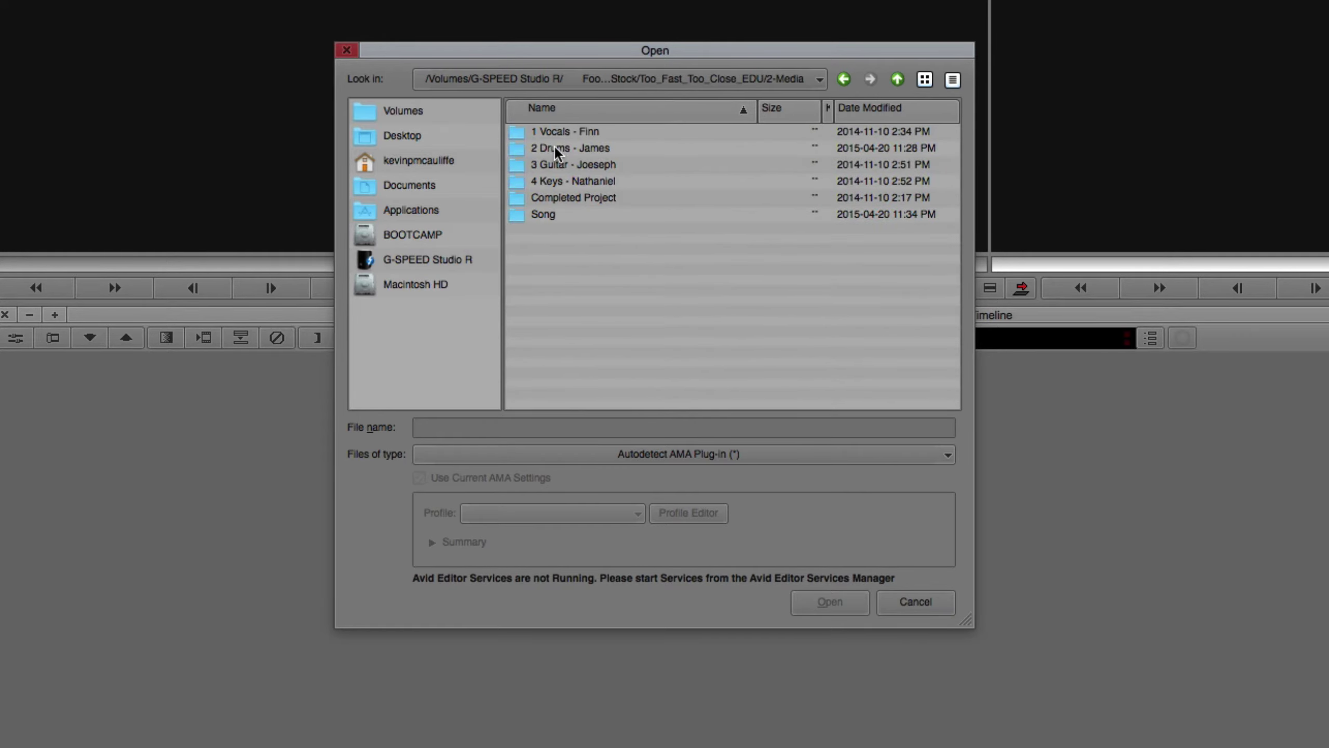
double_click(584, 132)
key(super+a)
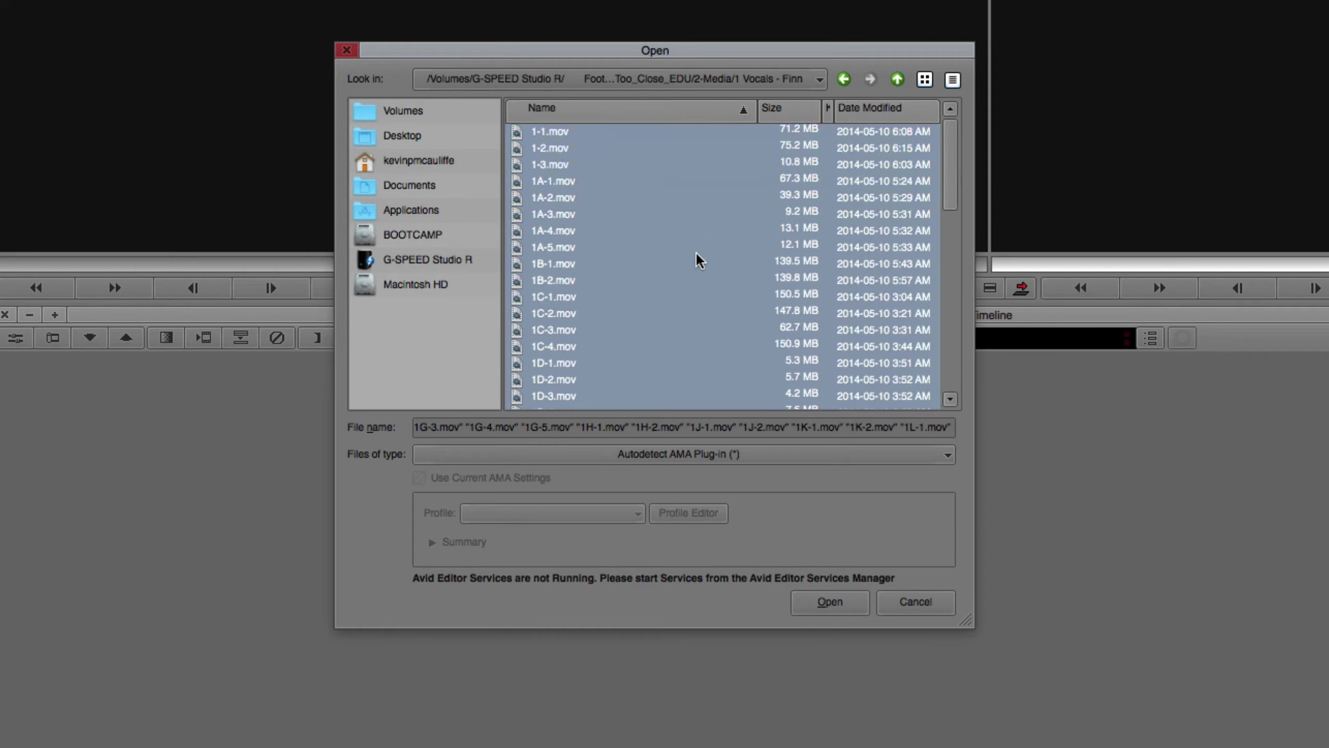
click(832, 604)
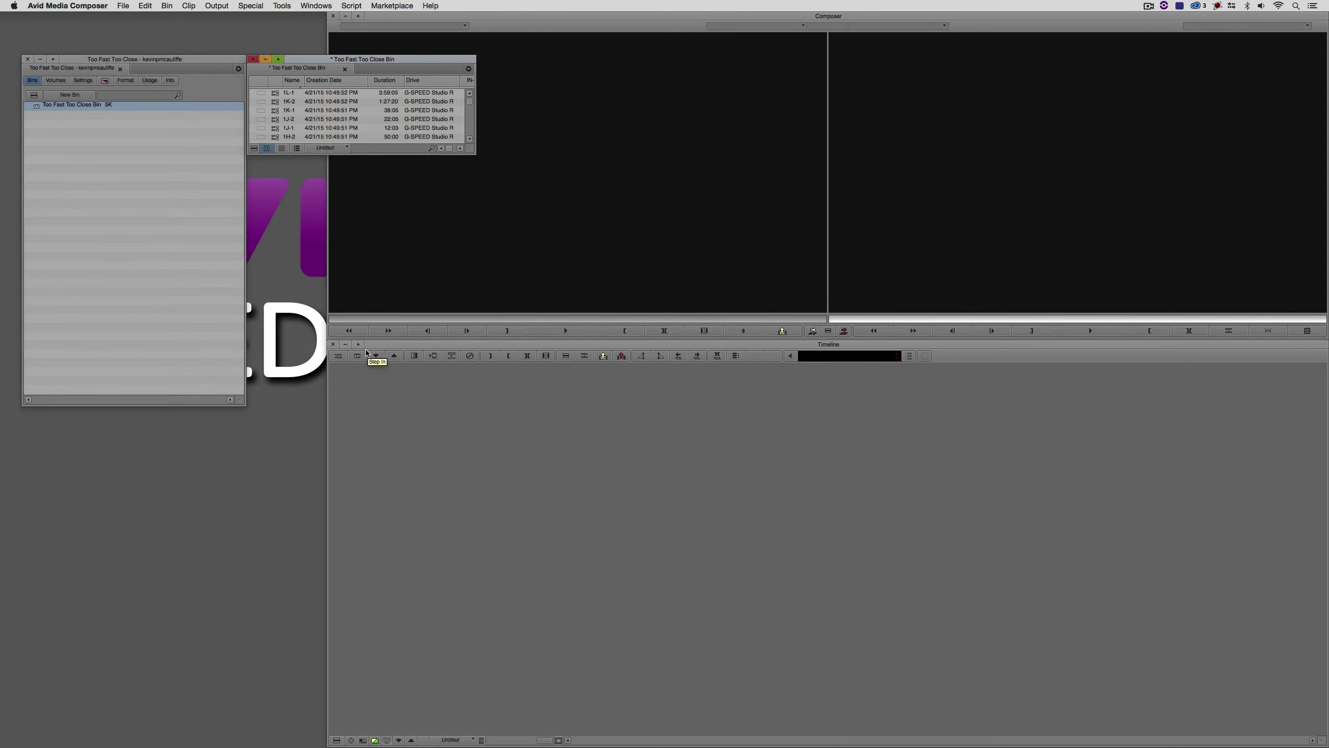
Enlarge the bin window to show the linked clips and rename the bin 1-Vocals.
drag(473, 151, 544, 461)
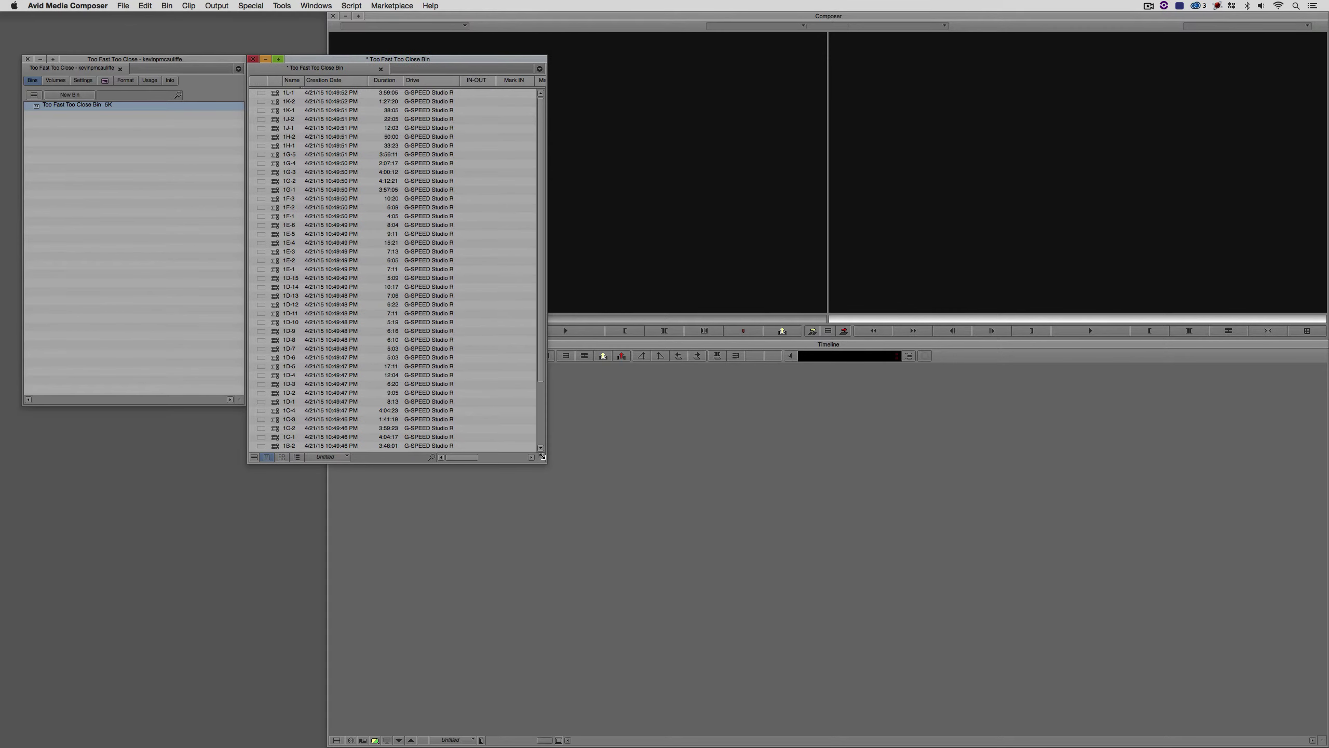
click(61, 104)
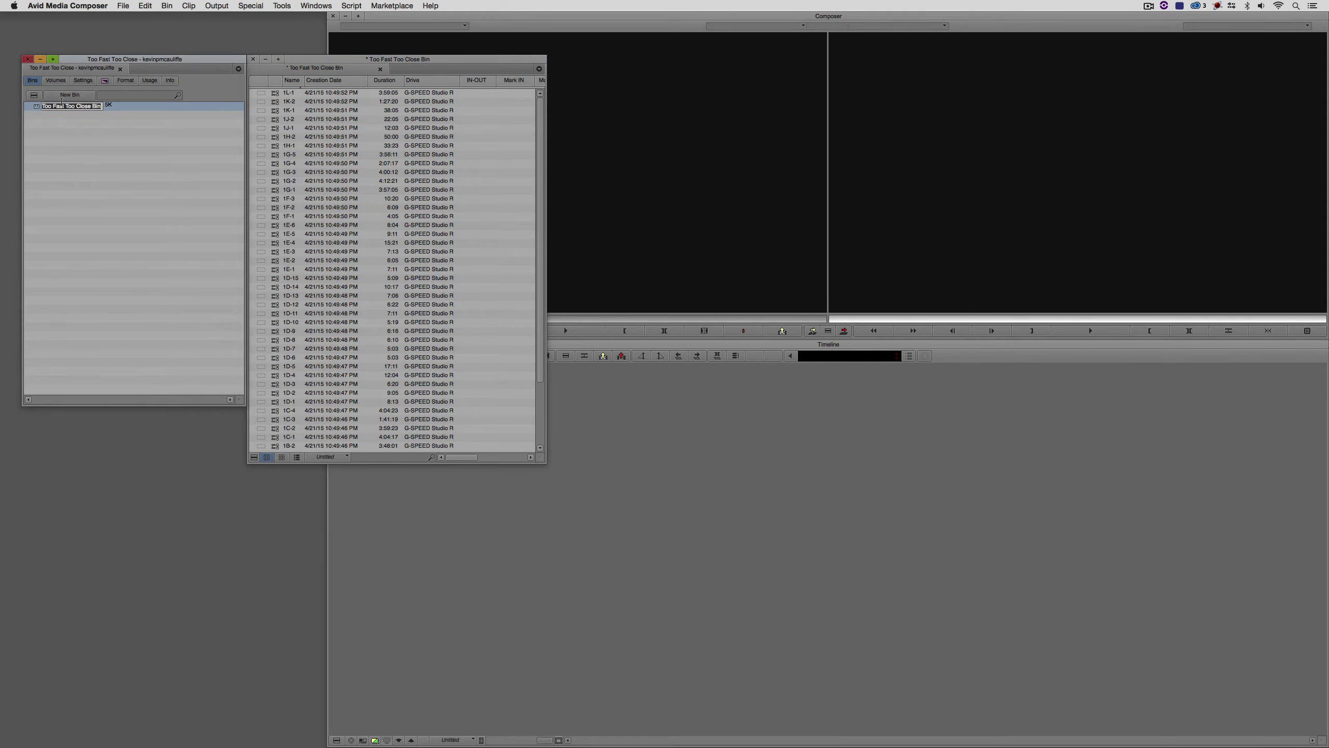
text(1-Vocals)
key(Return)
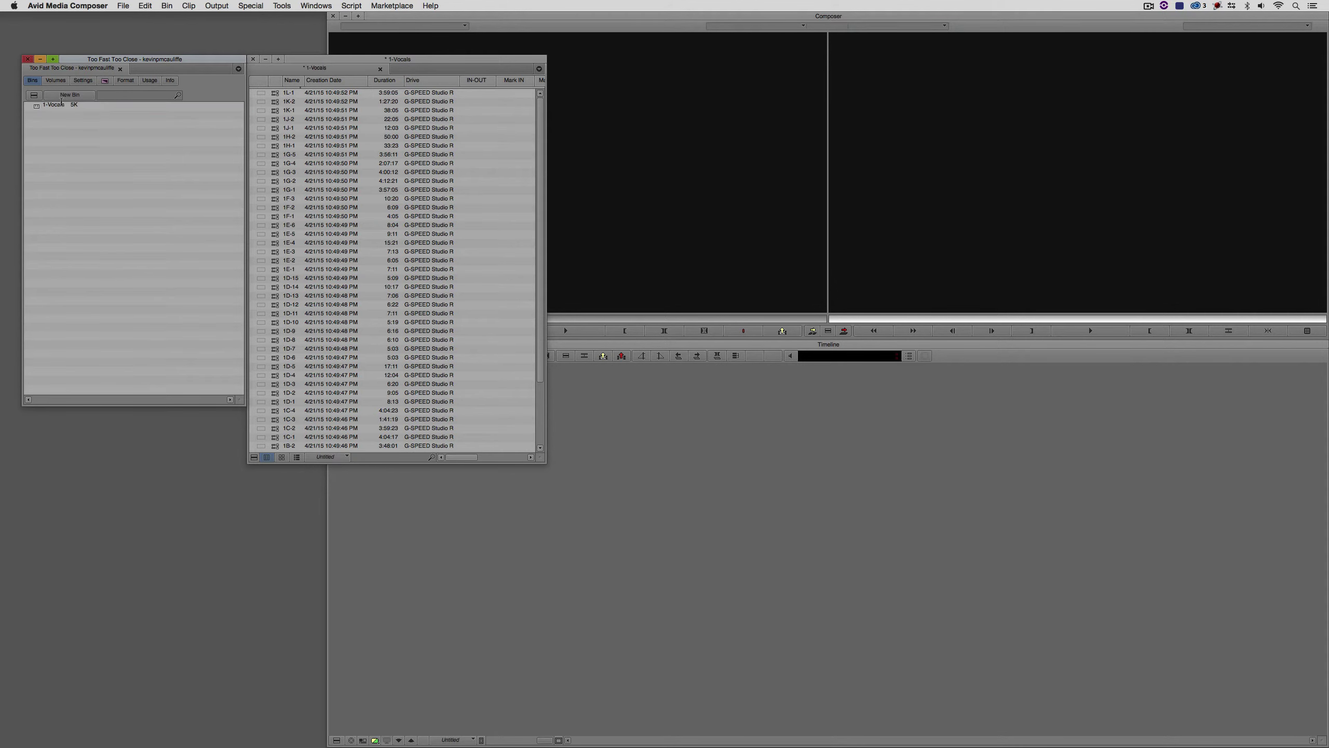
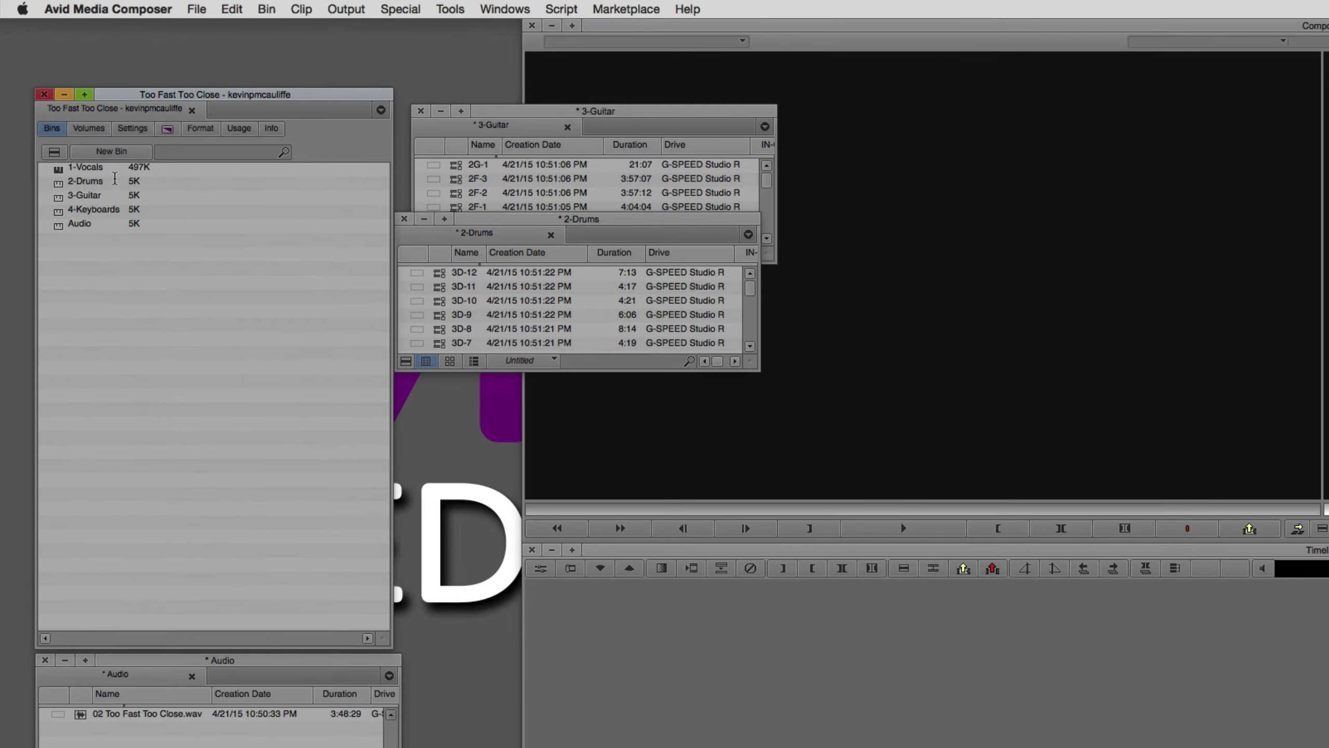
Close all open bins at once.
click(548, 226)
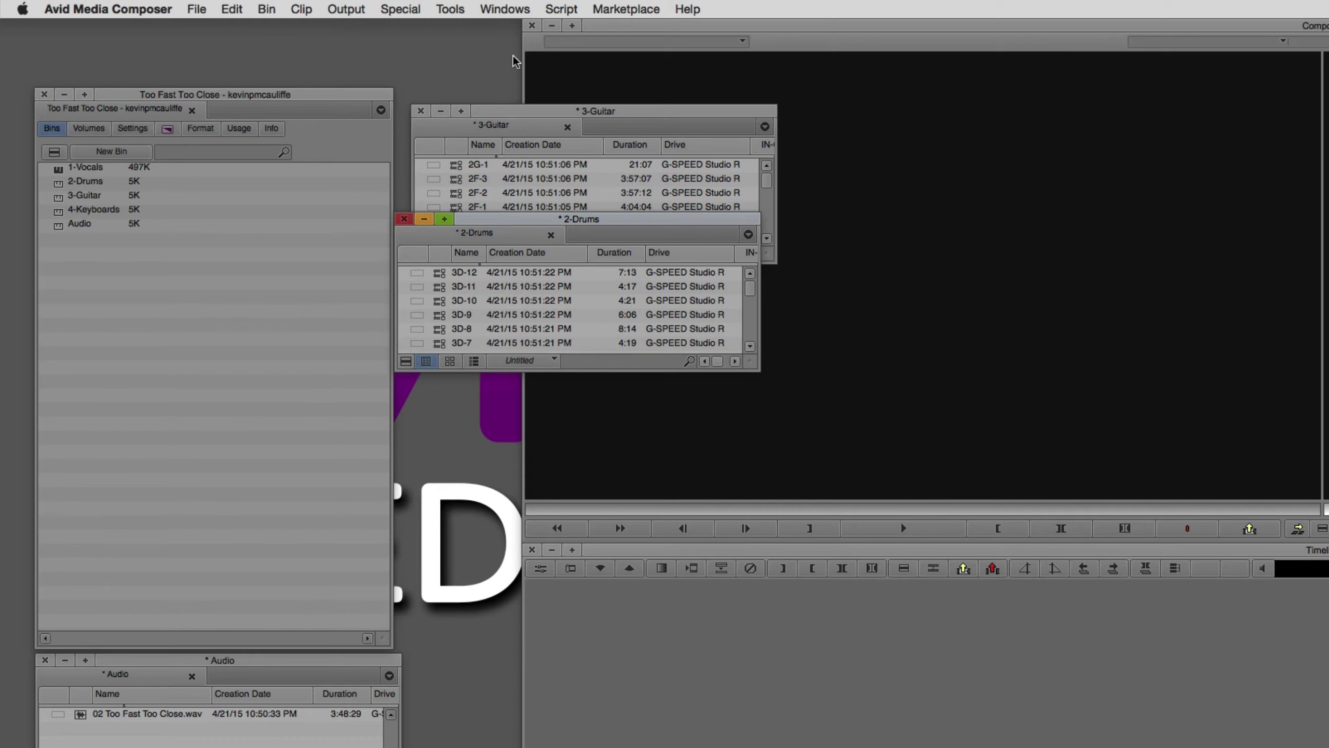
click(496, 9)
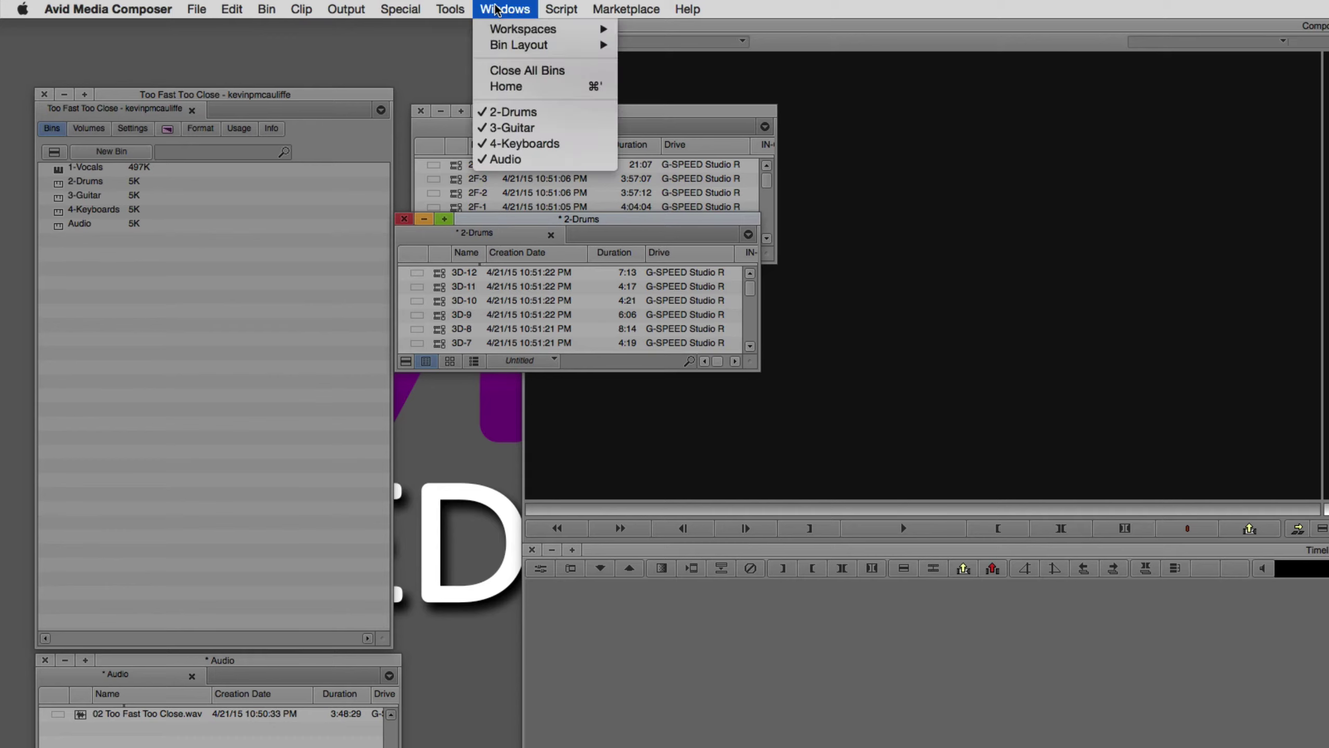
click(510, 71)
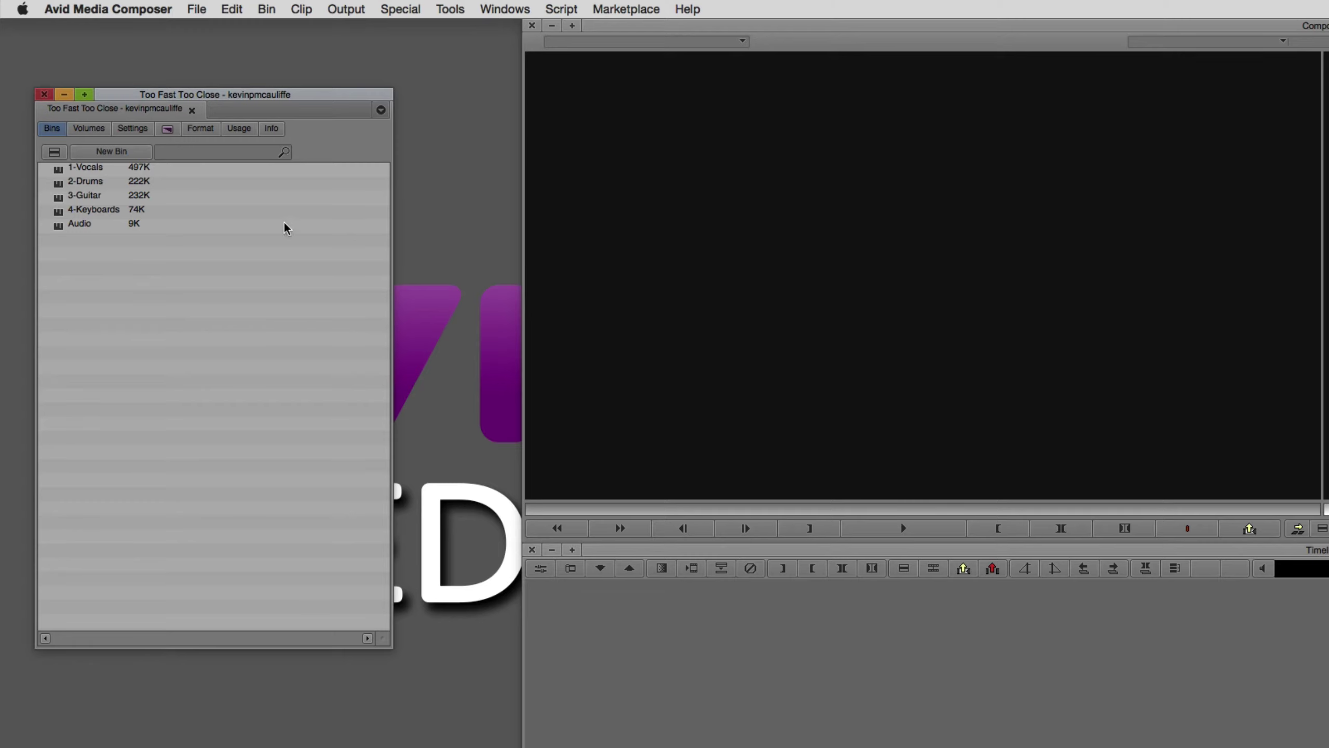
Open the 1-Vocals bin, select all of its clips, and open Consolidate/Transcode for them.
double_click(84, 167)
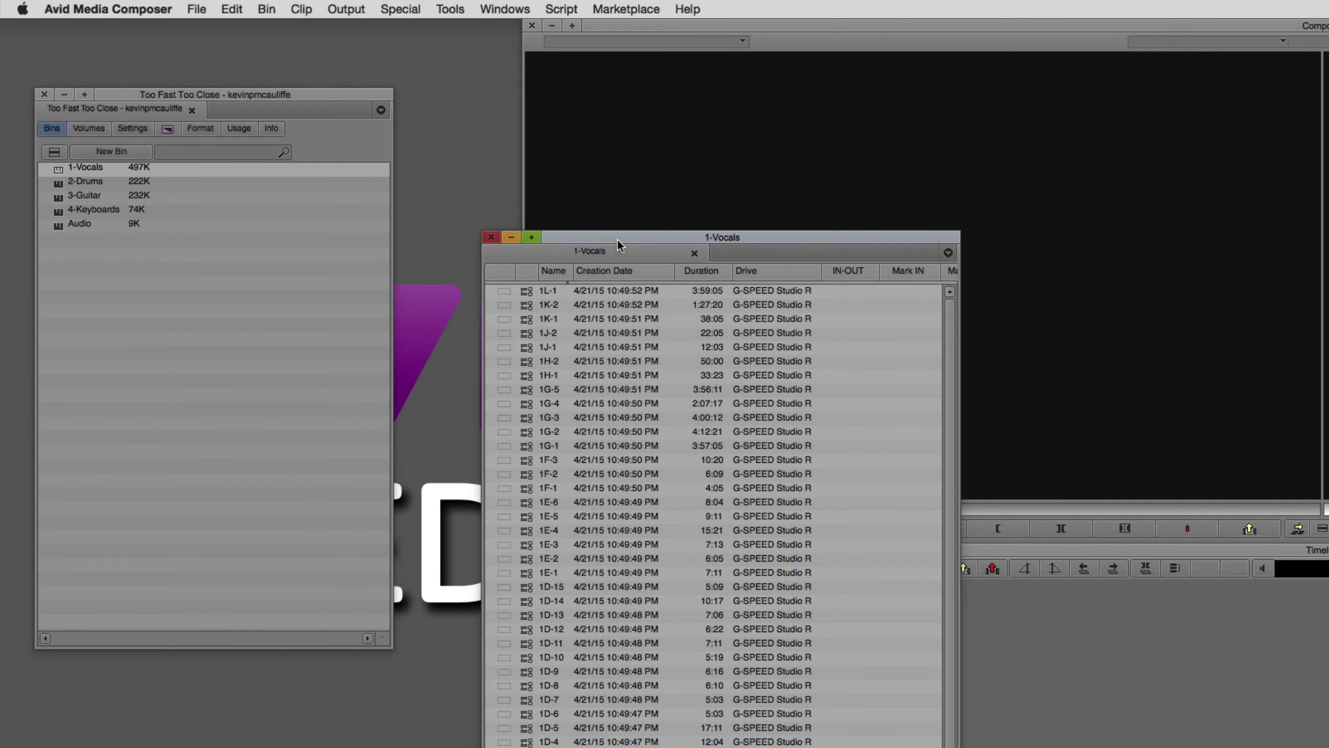
drag(617, 239, 587, 172)
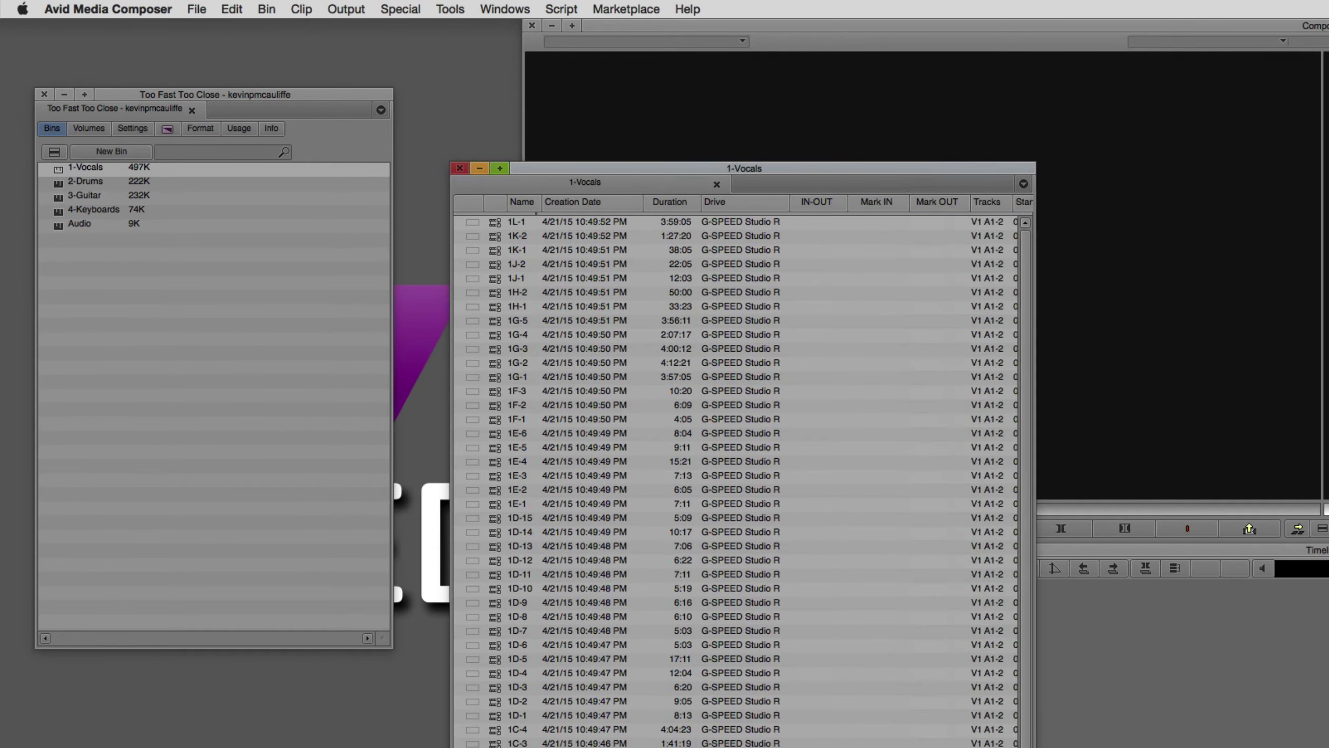
key(super+a)
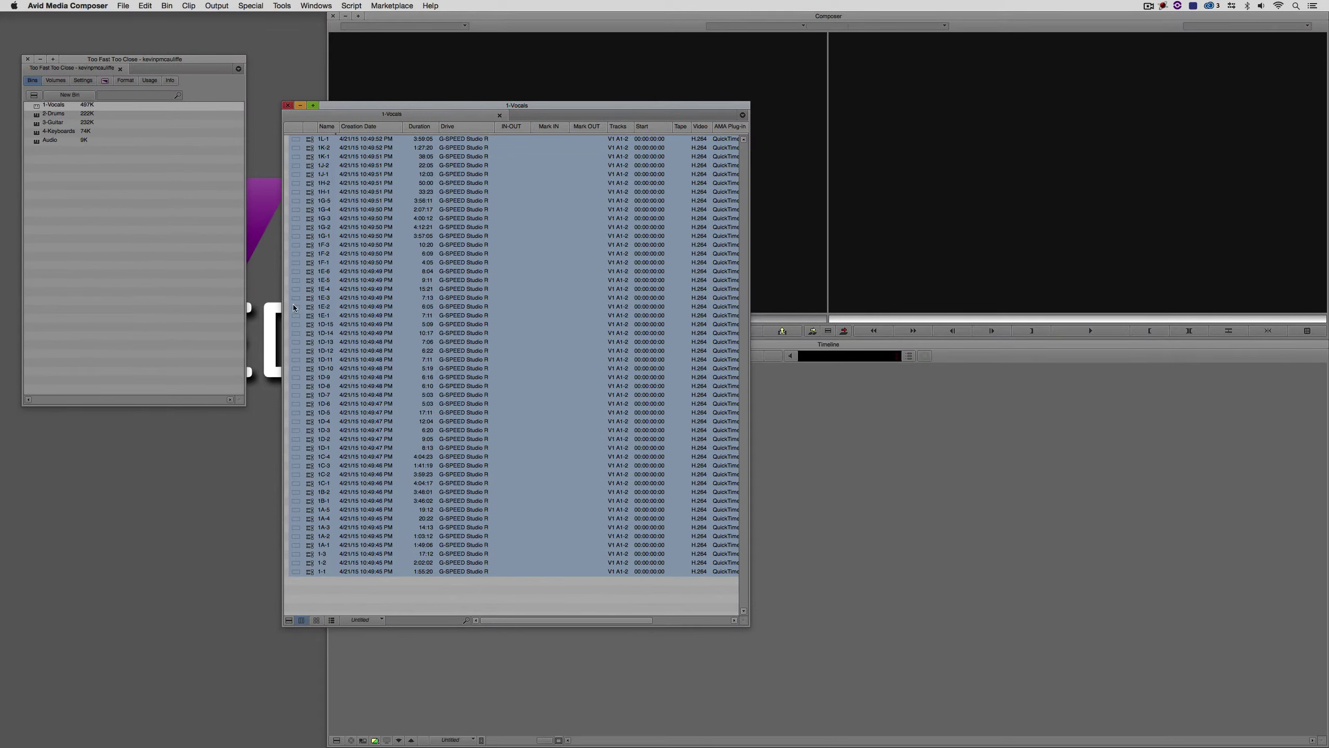
right_click(303, 273)
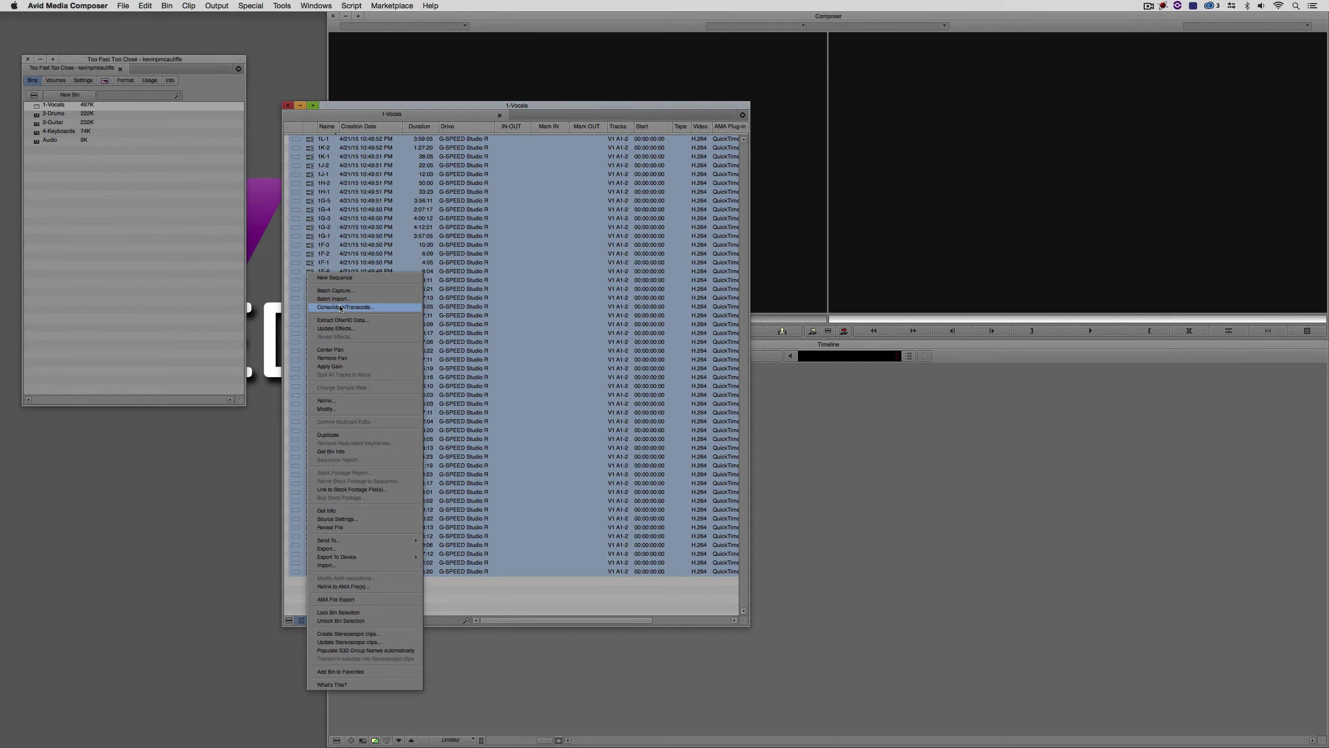
click(371, 103)
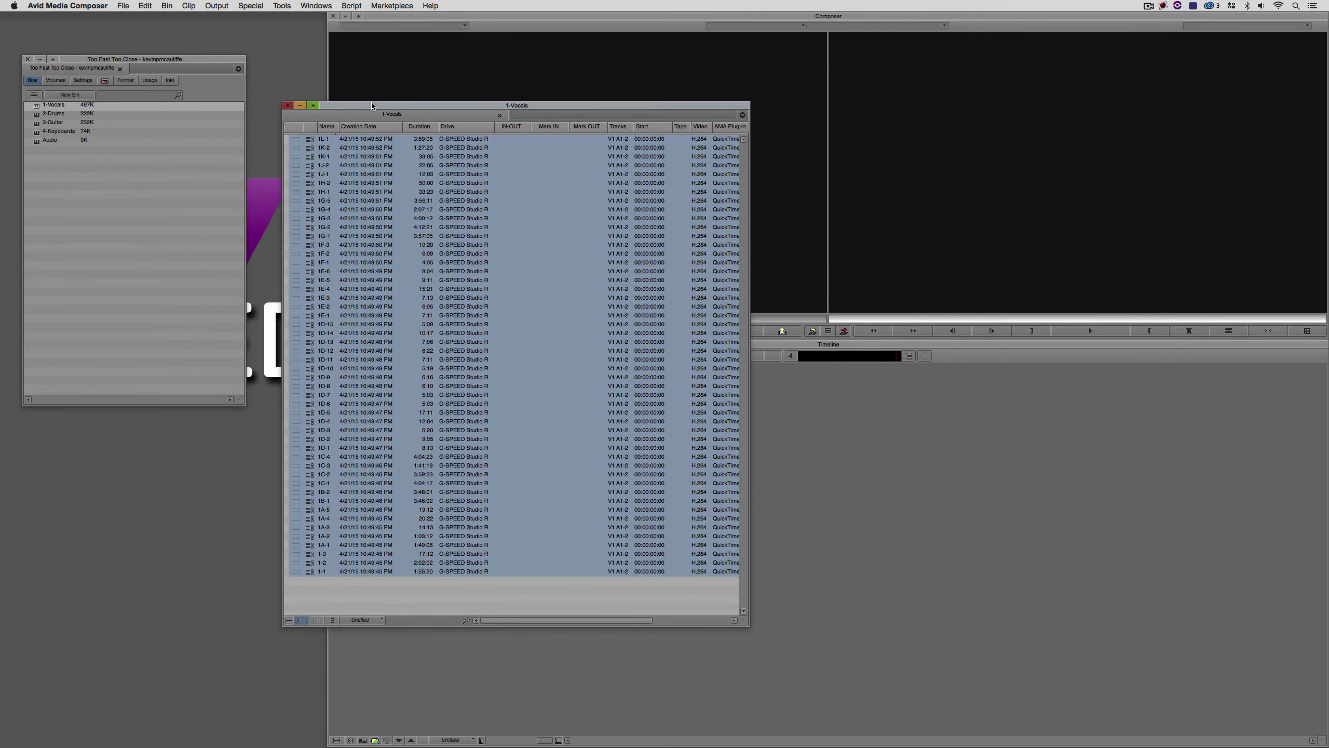
click(189, 5)
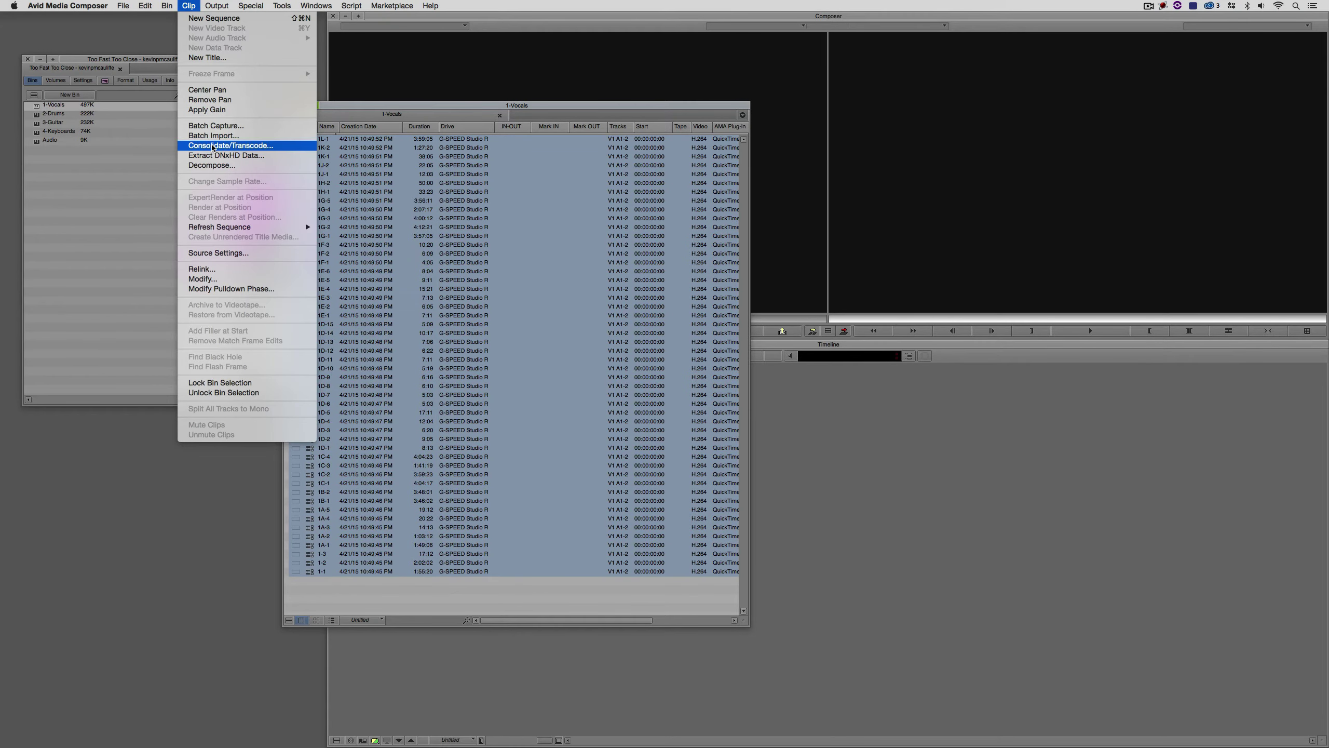
click(230, 144)
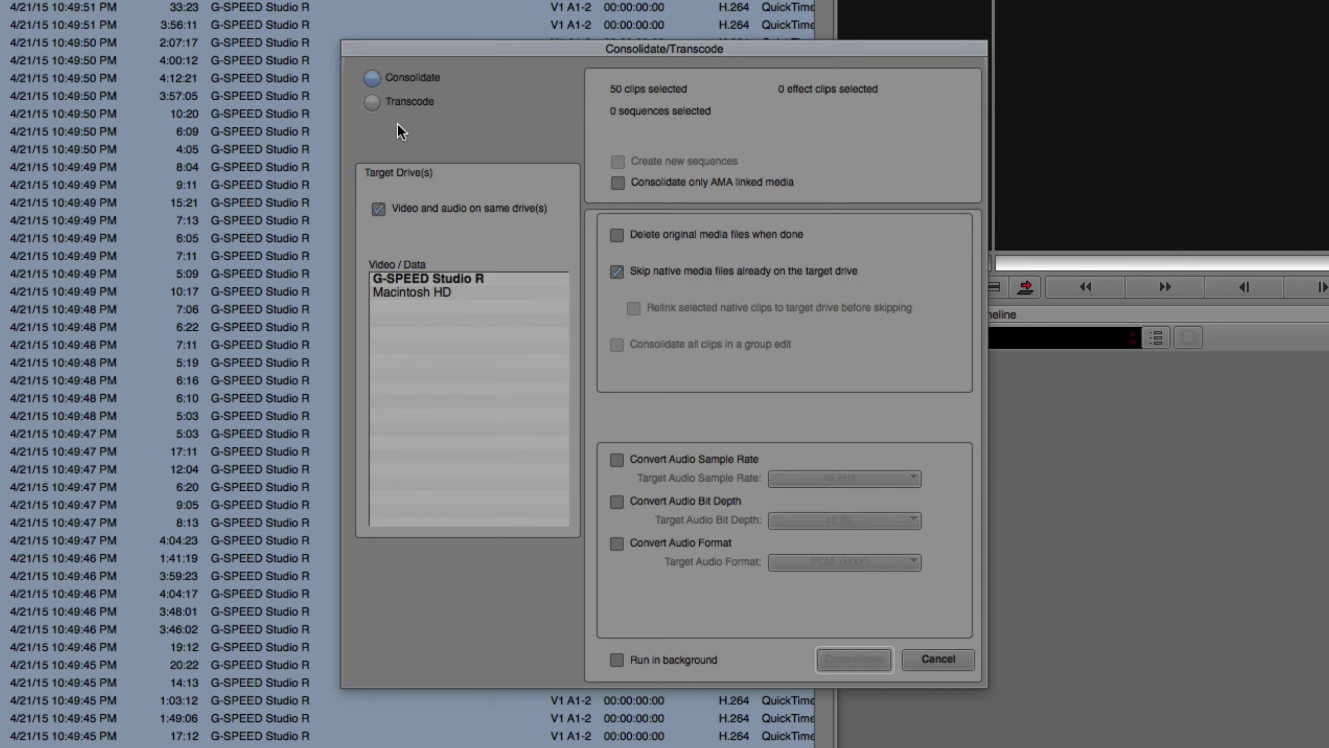
Set up a background transcode to G-SPEED Studio R at DNxHD 90 MXF, applying the color encoding and FrameFlex source transformations.
click(399, 104)
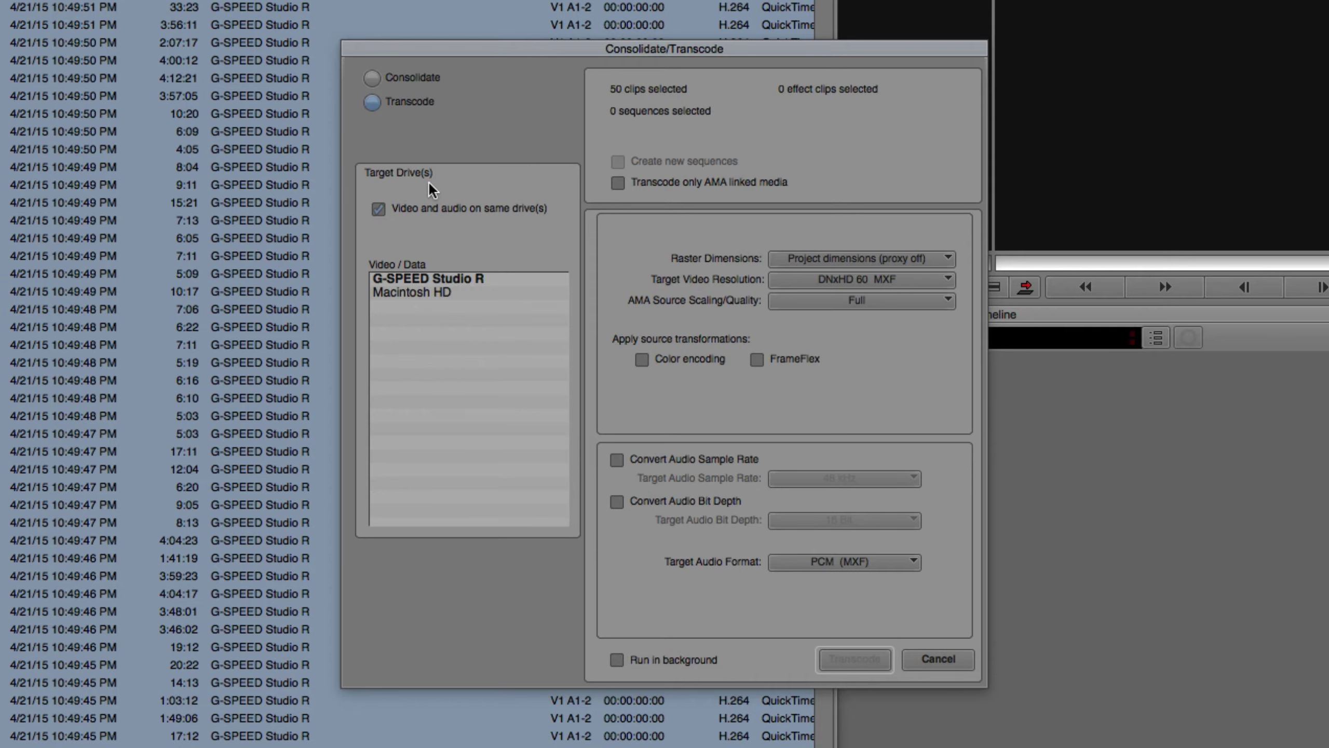
click(416, 285)
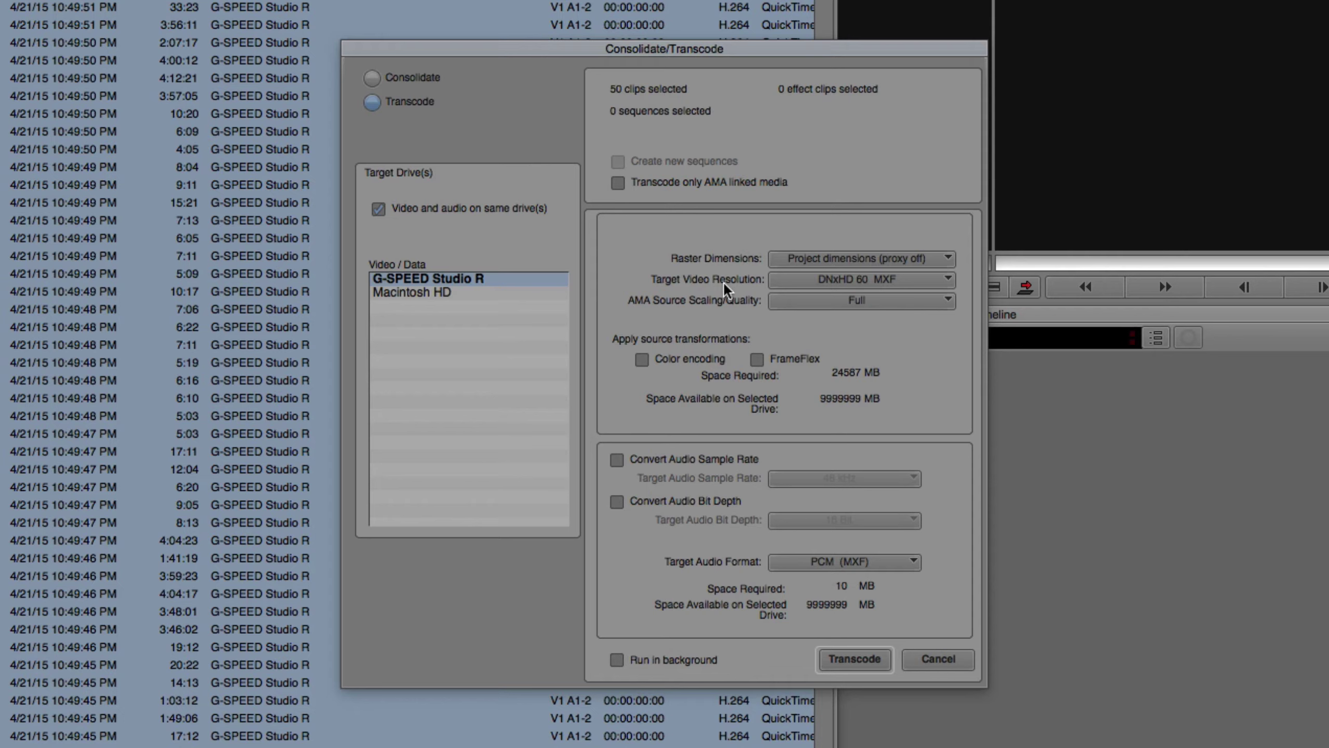
click(924, 286)
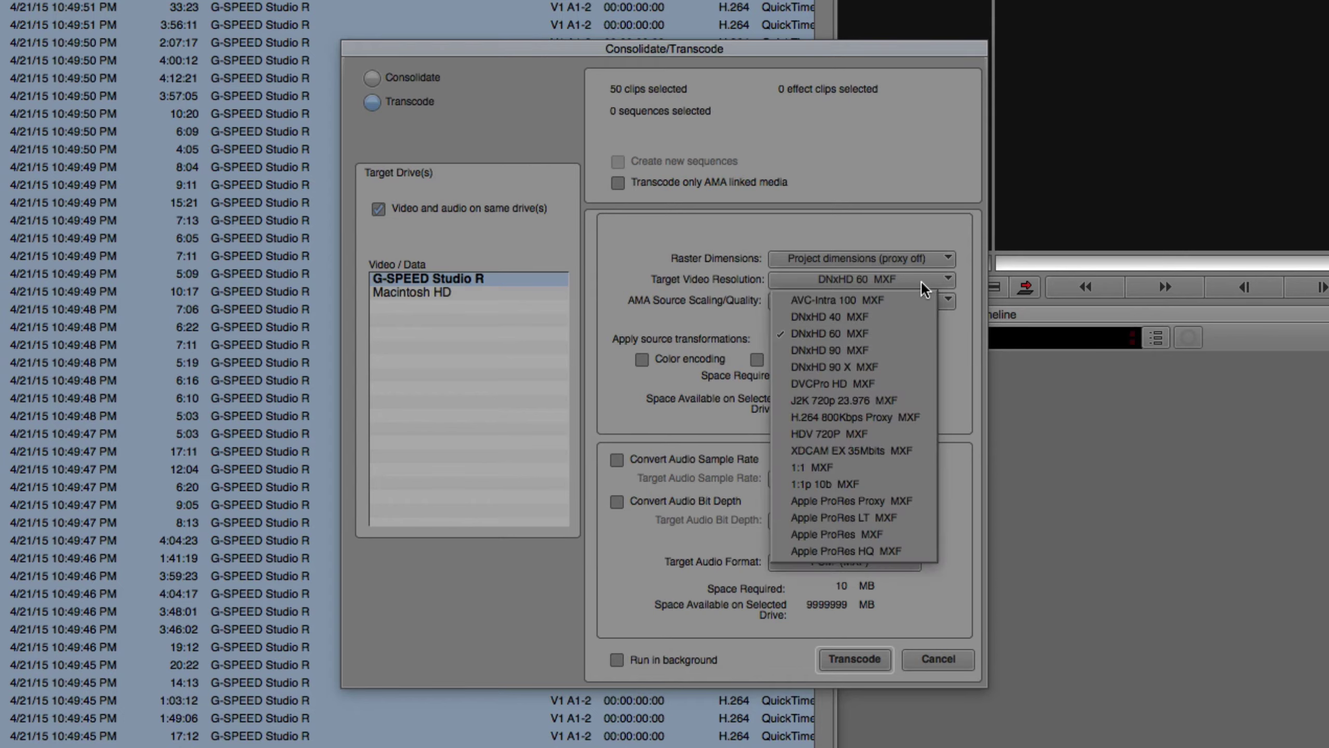
click(904, 360)
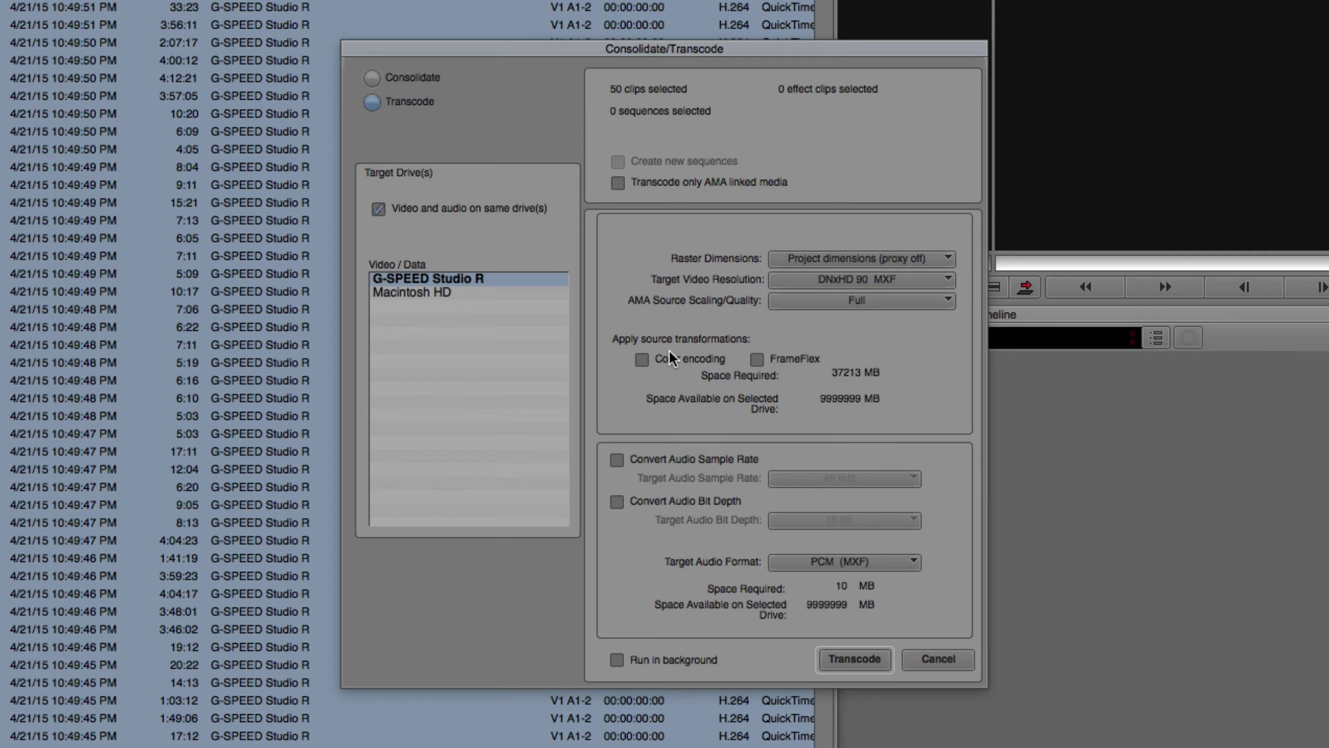
click(648, 360)
click(658, 661)
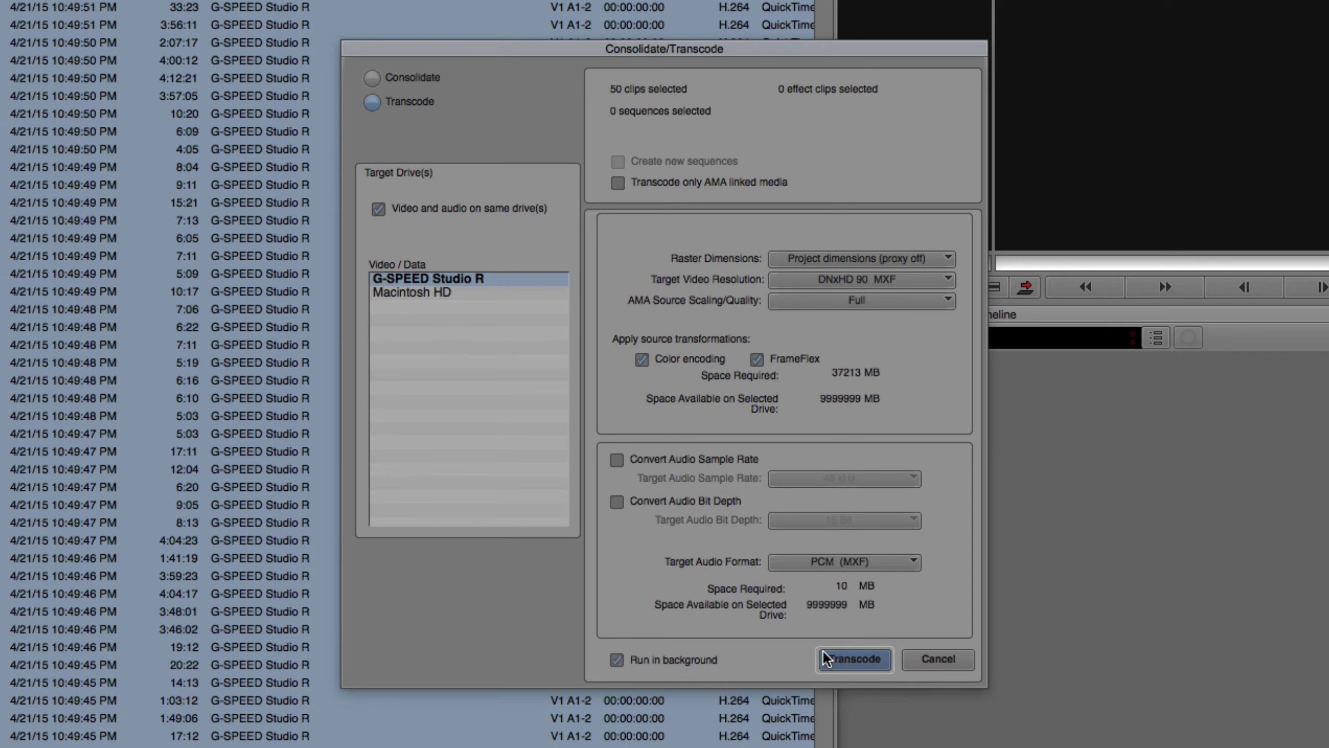